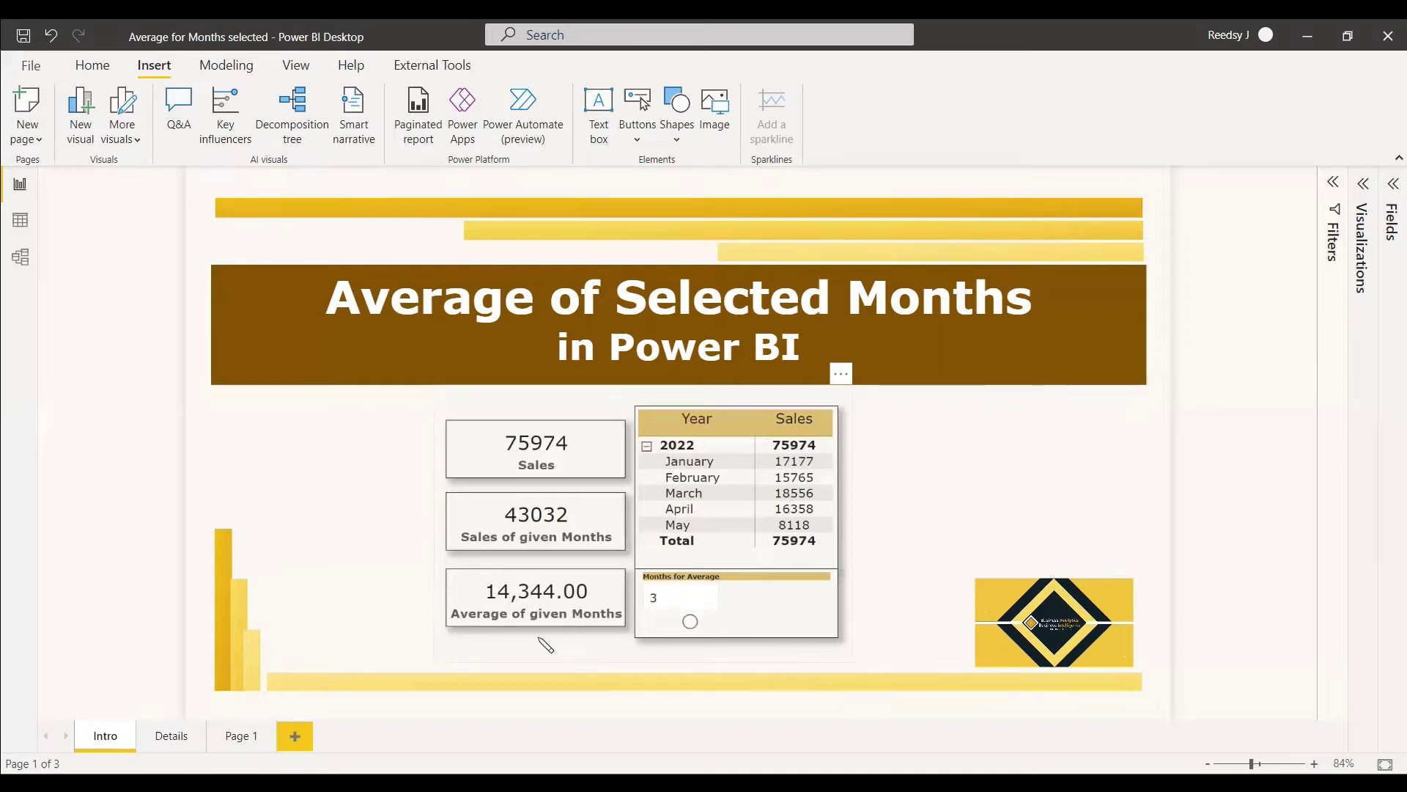
Switch to the Details page, which shows total Sales 75974 and a 3-month average of 14,344.00.
click(170, 735)
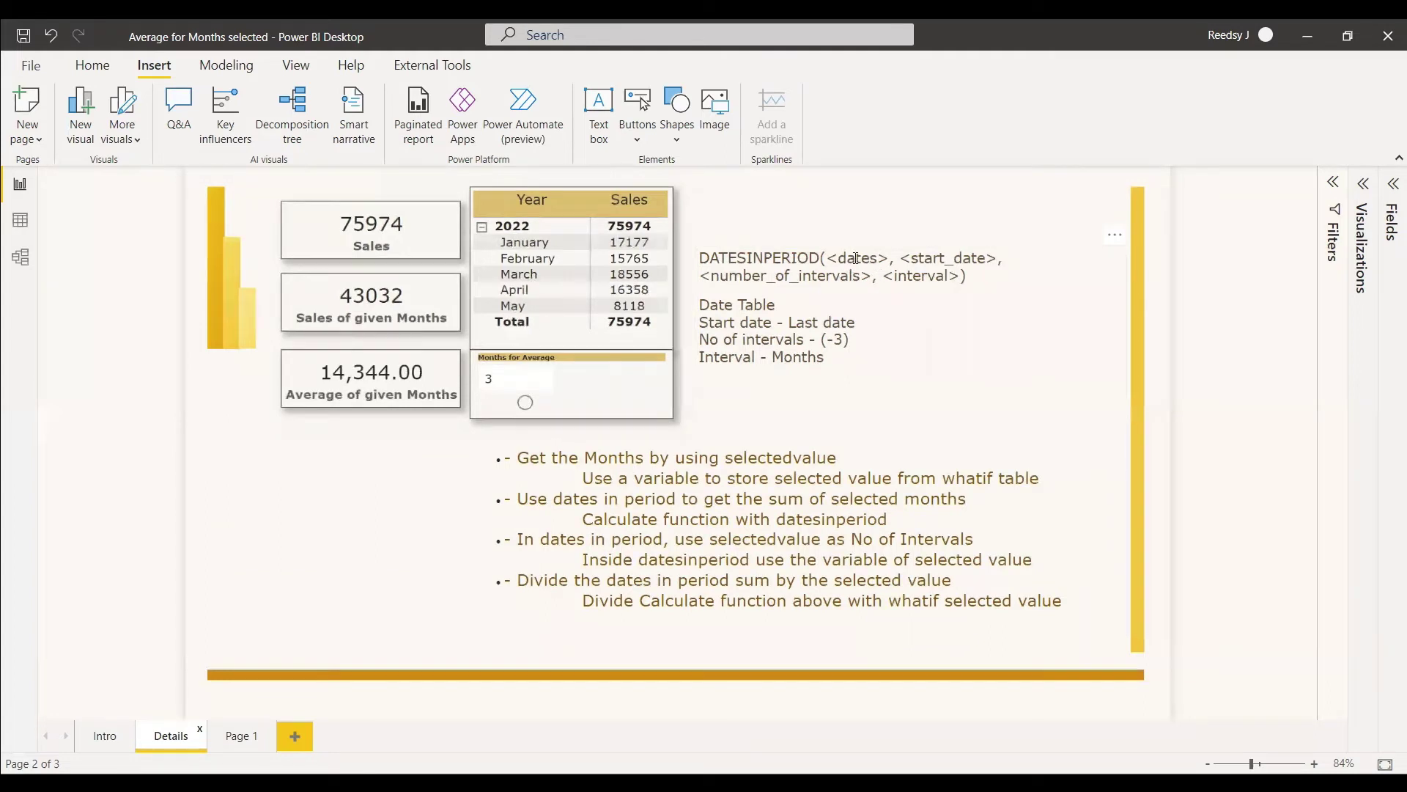
Expand the Revenue table in the Fields pane, then switch to Page 1.
click(1393, 183)
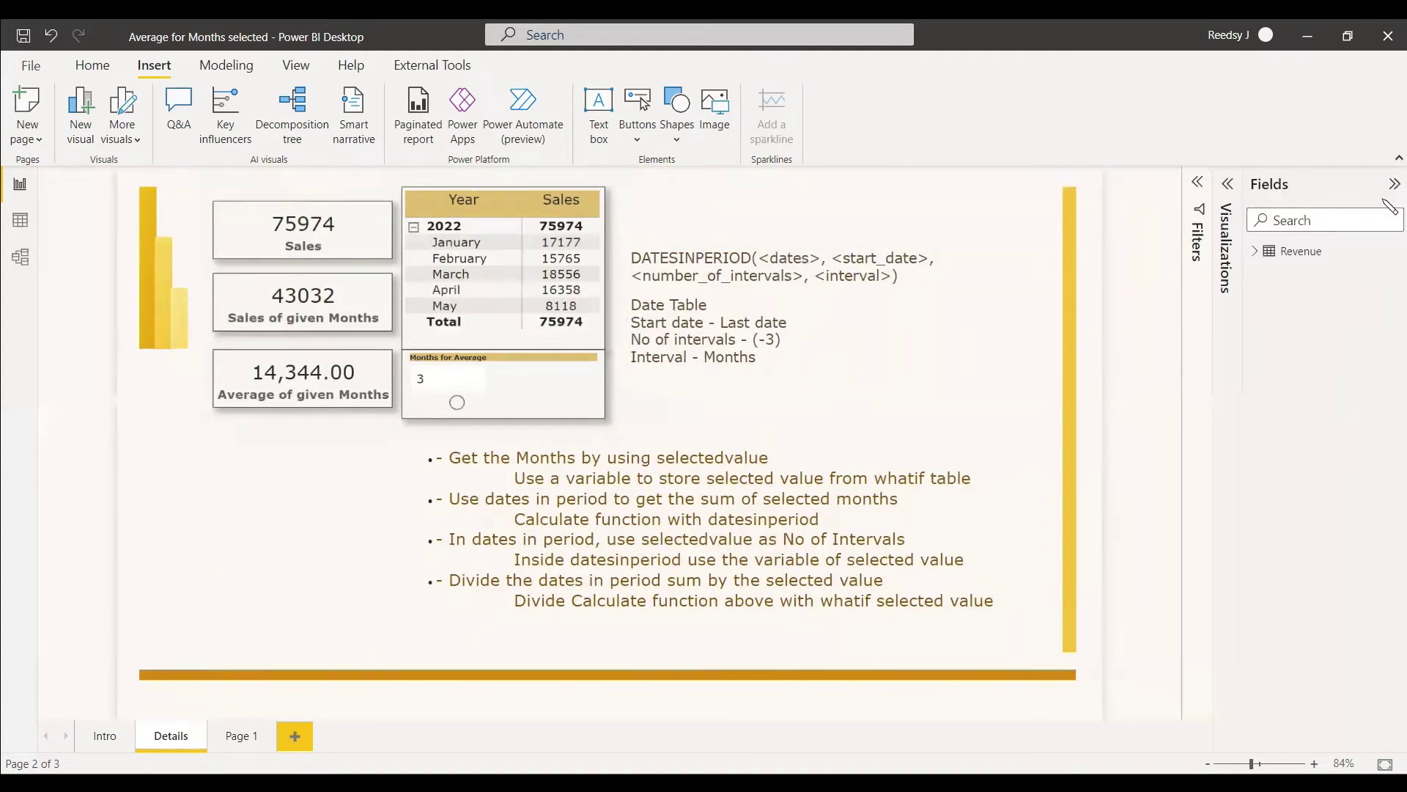
click(1299, 256)
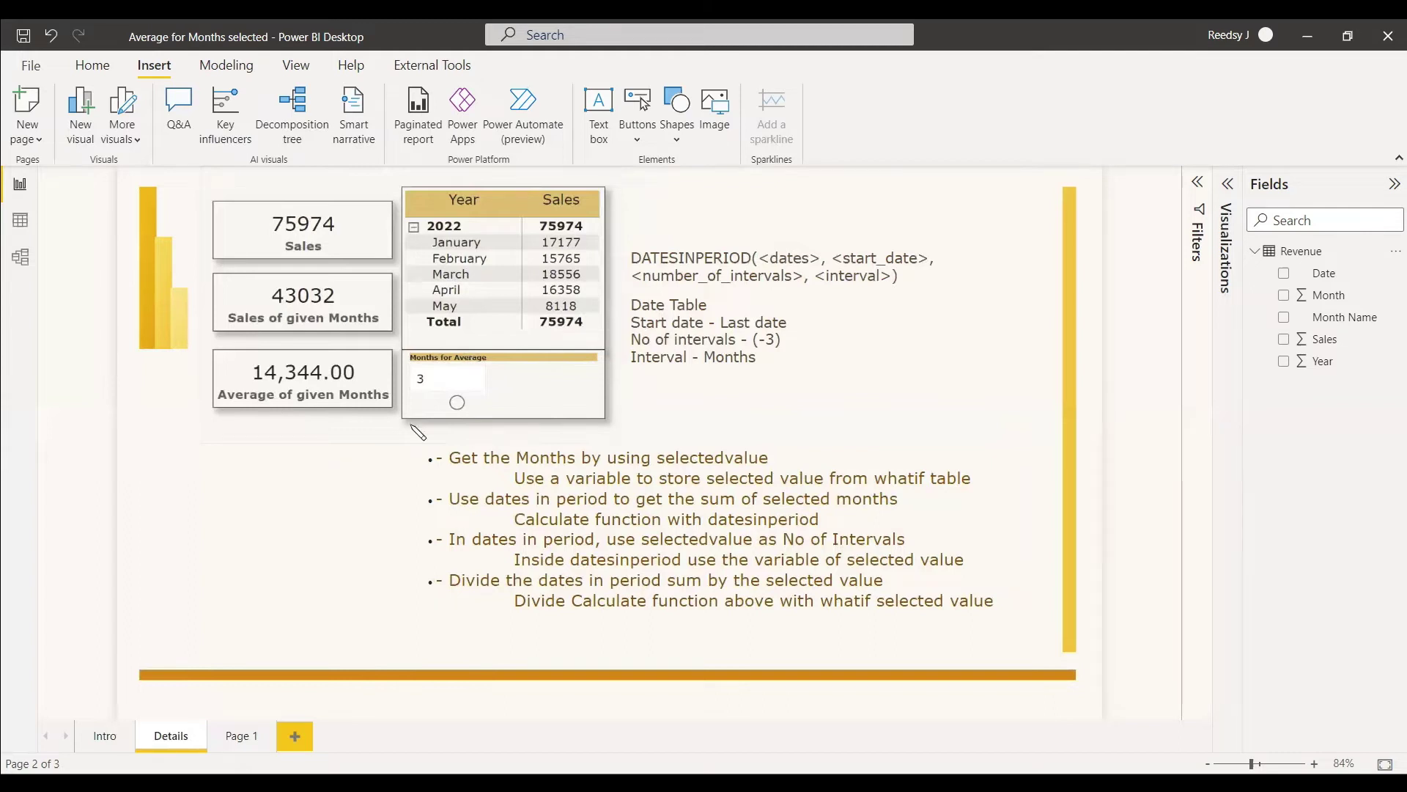
click(244, 735)
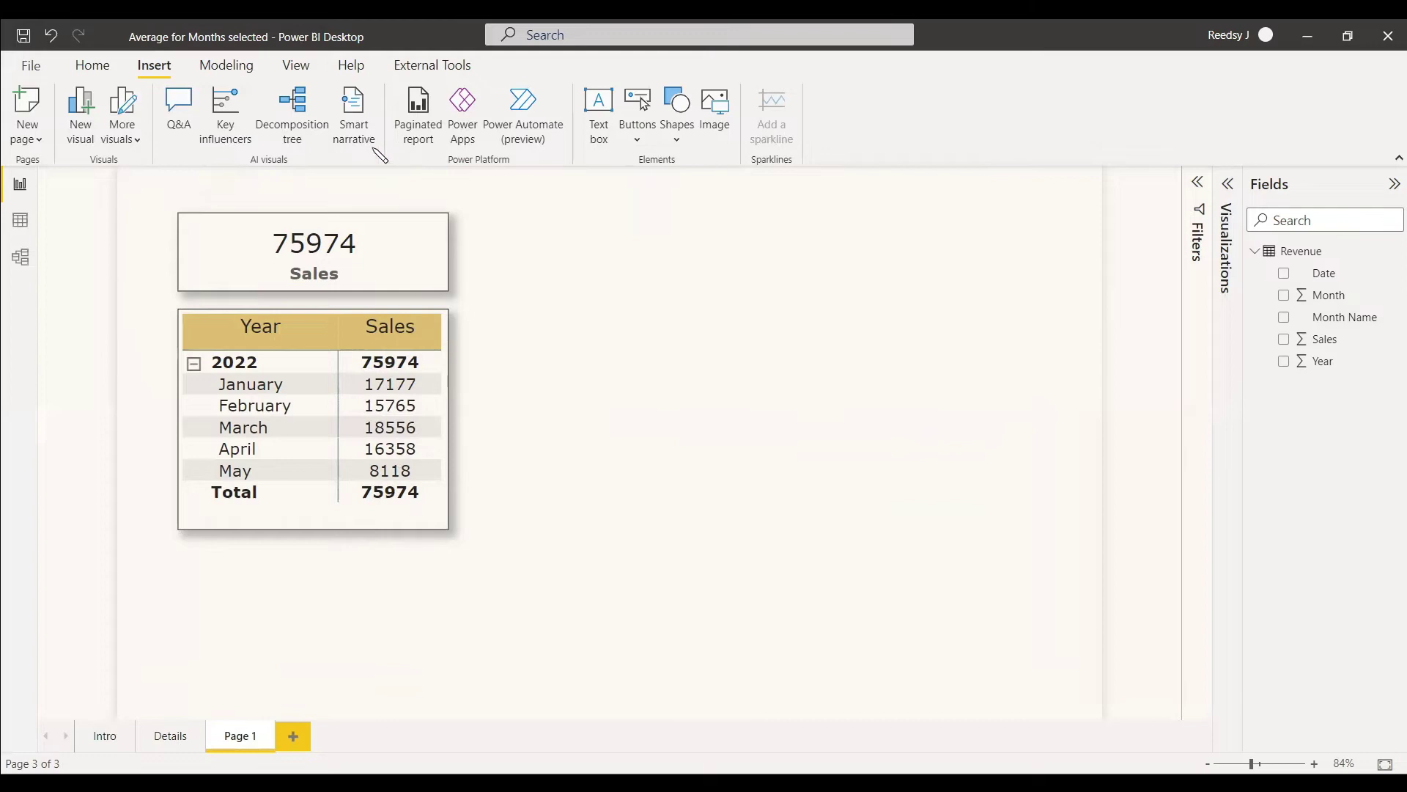
Create a Month Selected what-if parameter from 1 to 10, adding its slicer, and expand it in Fields.
click(93, 67)
click(233, 67)
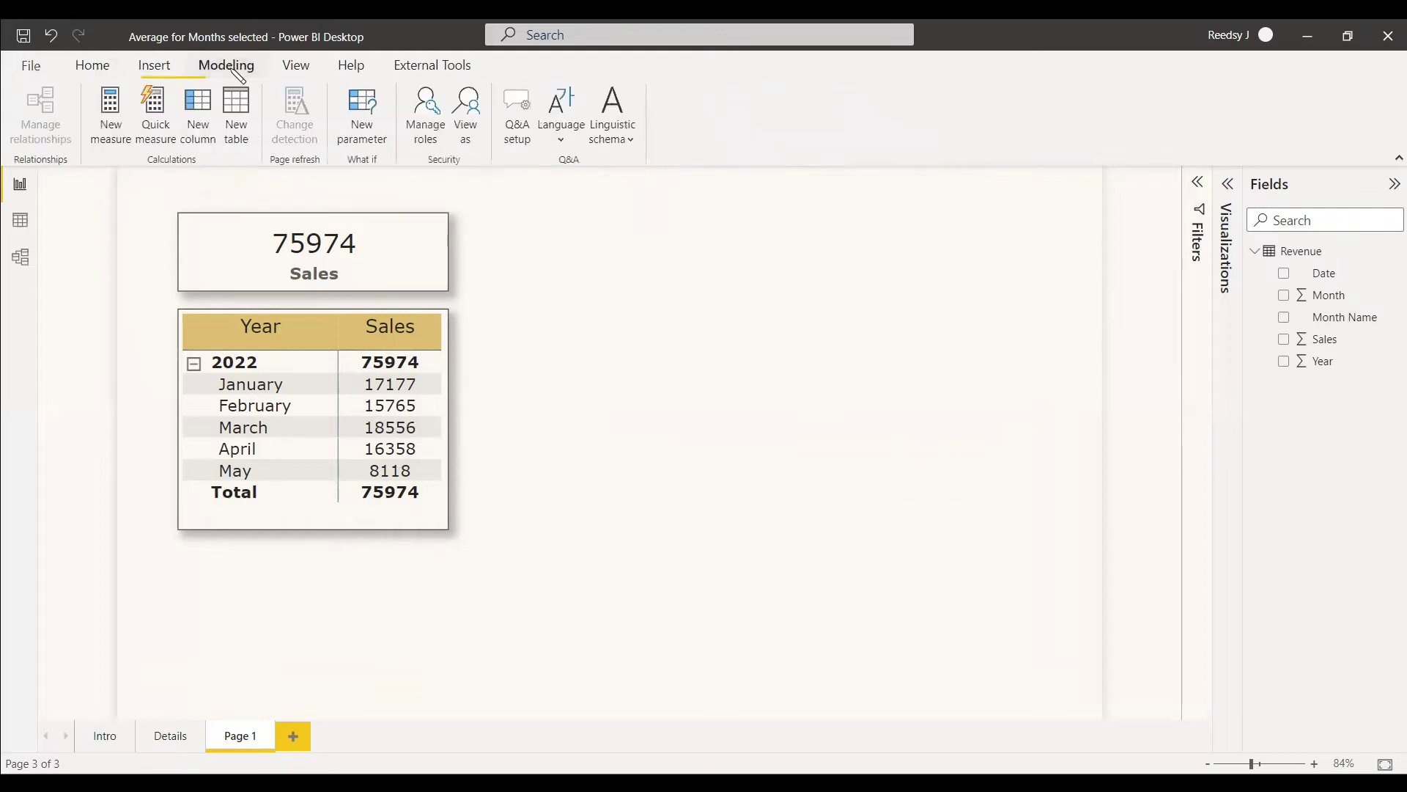
click(372, 129)
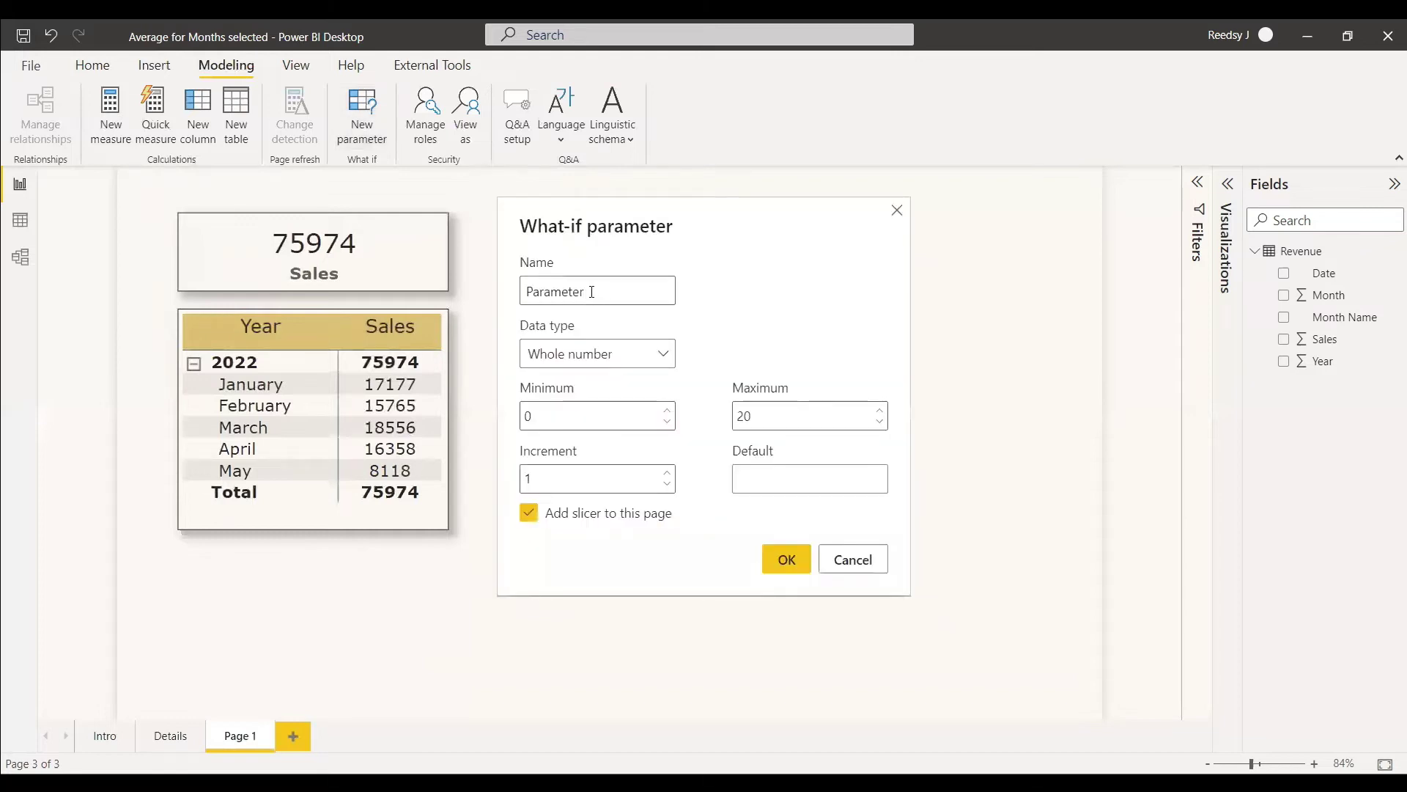
double_click(592, 292)
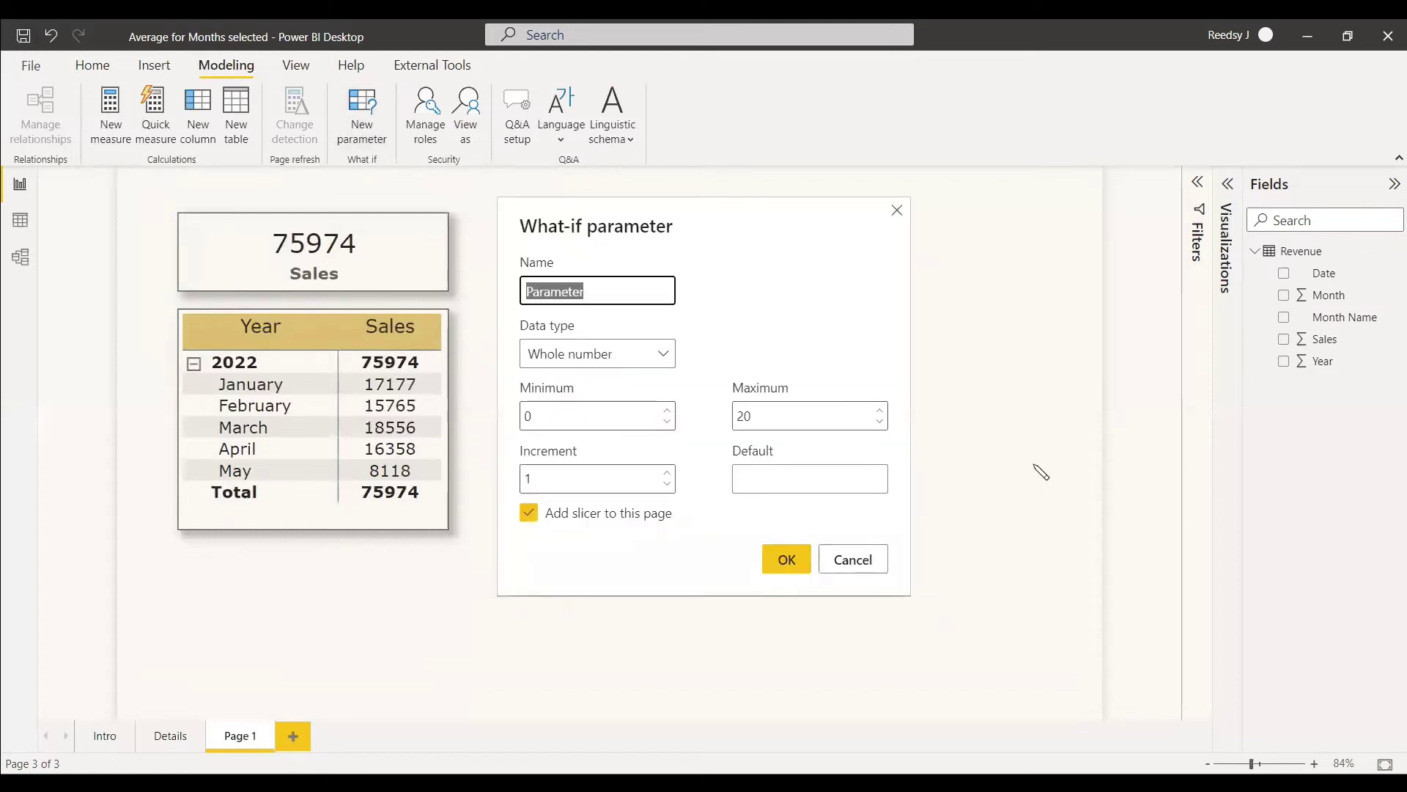
text(Month Selected)
double_click(535, 415)
text(1)
text(10)
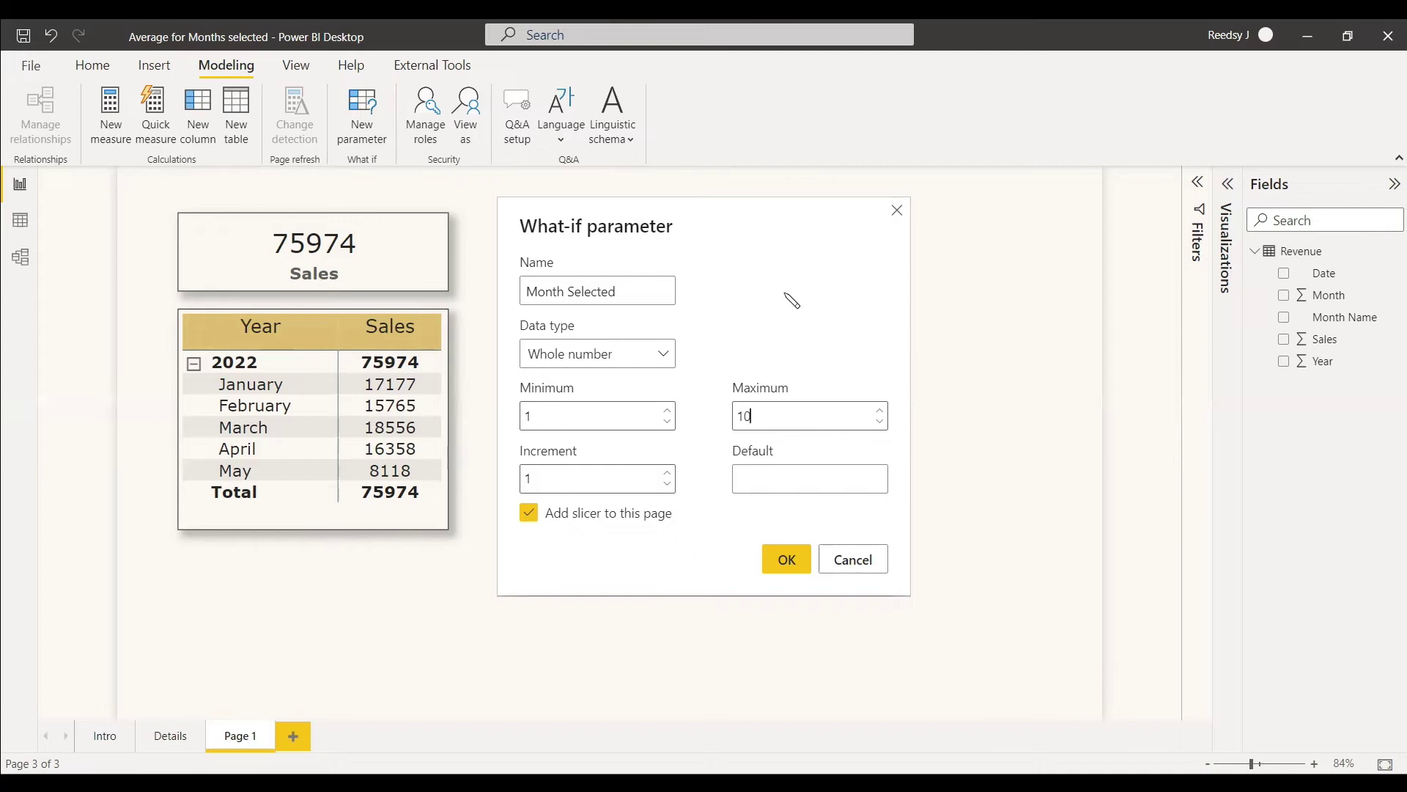
click(786, 560)
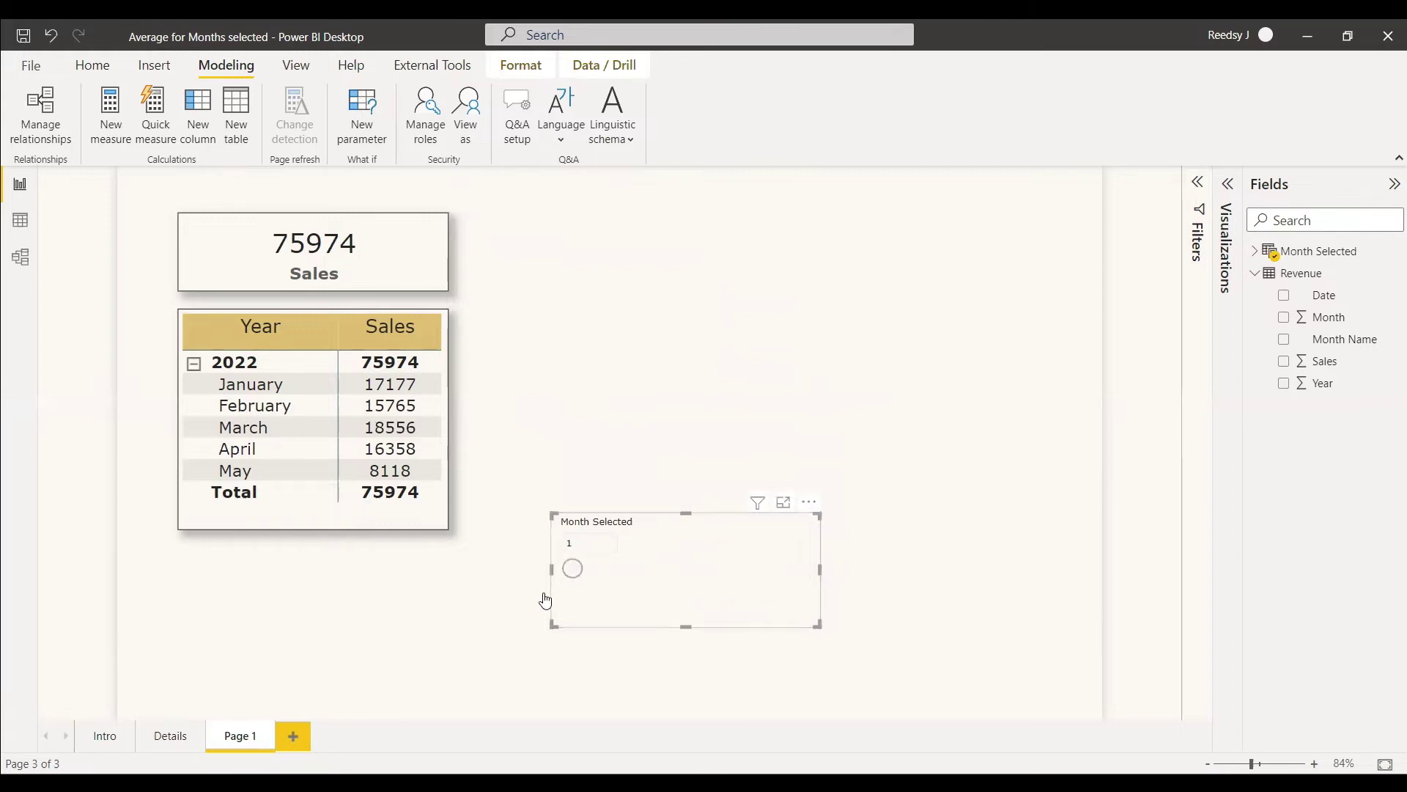
click(1255, 253)
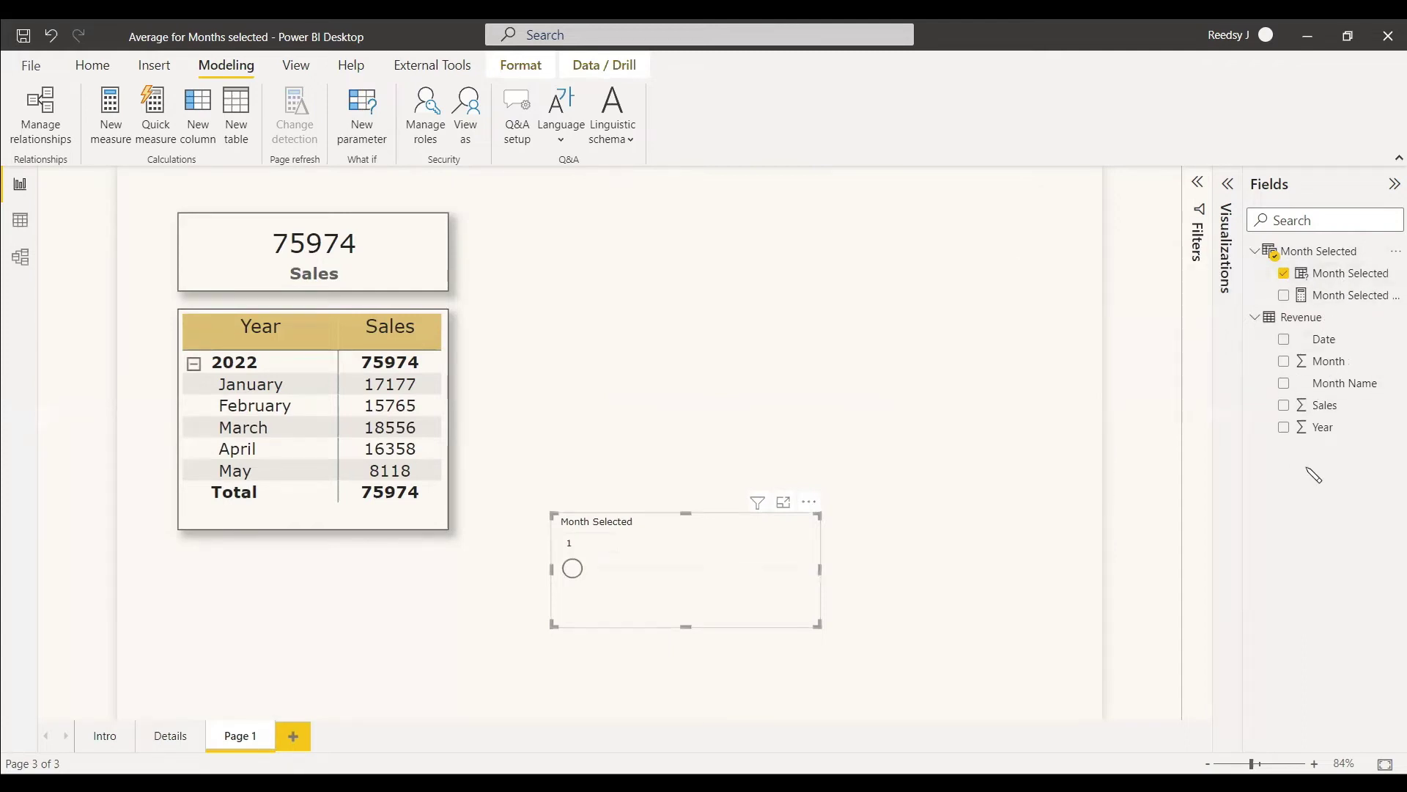
Start a Sales for Selected Months measure in Revenue with var _selMonths = SELECTEDVALUE('Month Selected'[Month Selected]).
right_click(1244, 325)
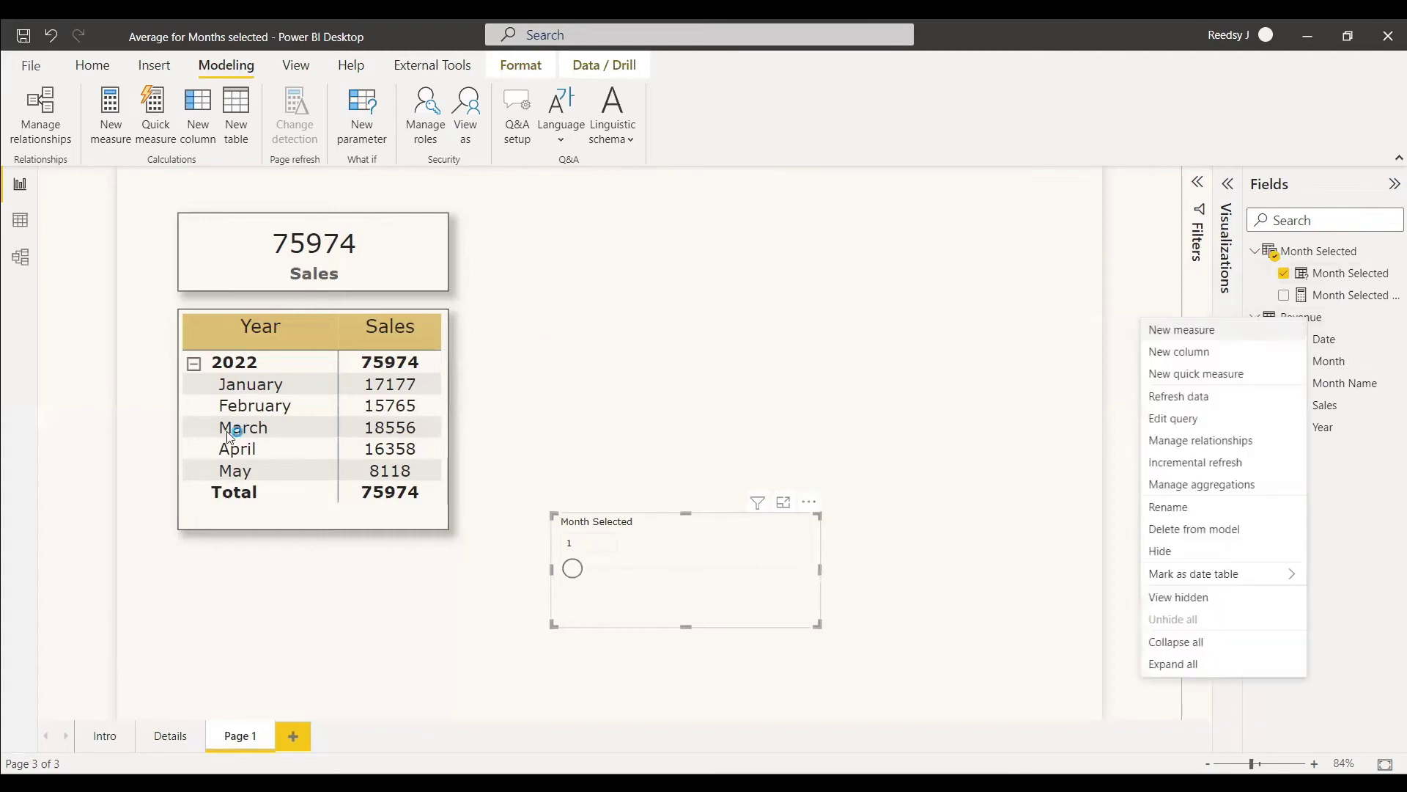
click(1180, 330)
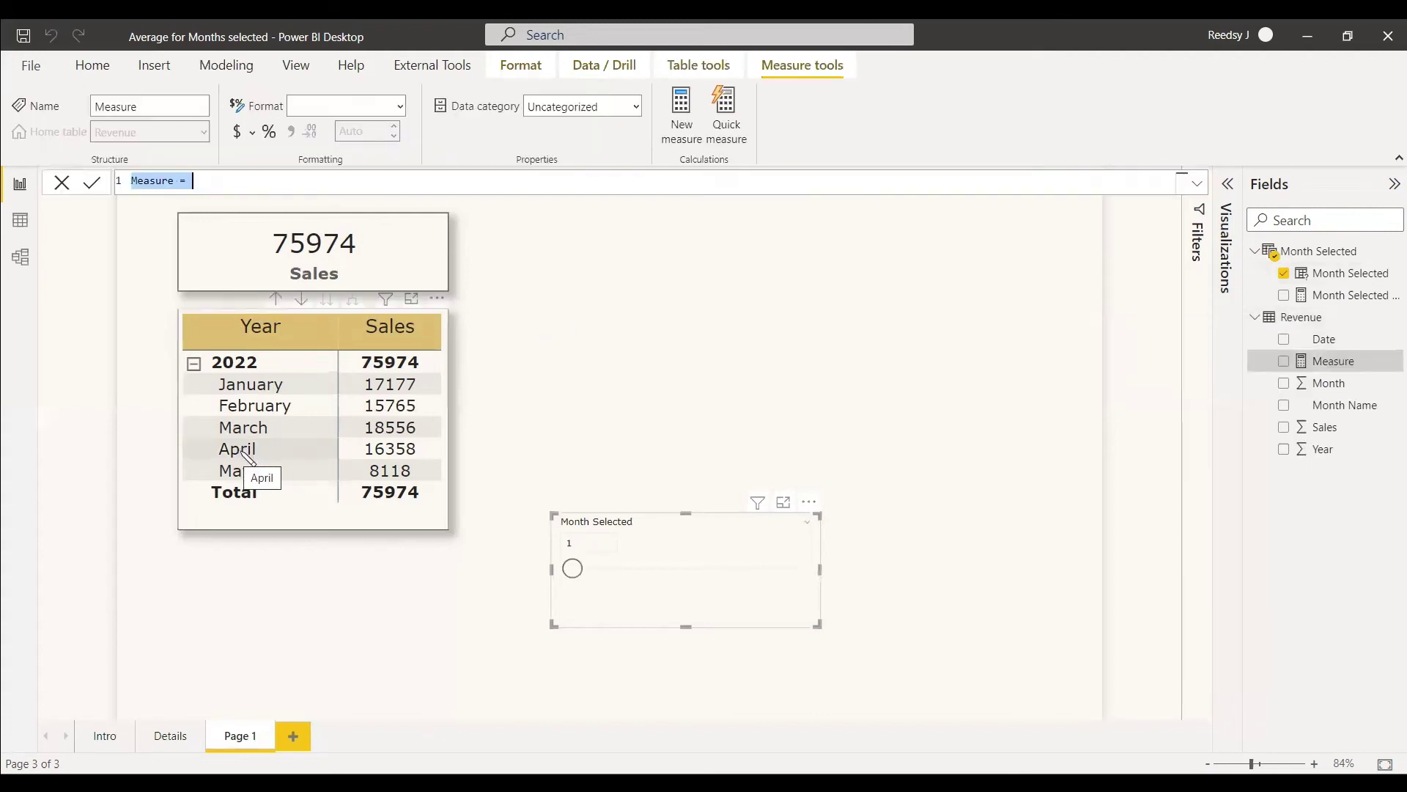
scroll(258, 189, up, 2)
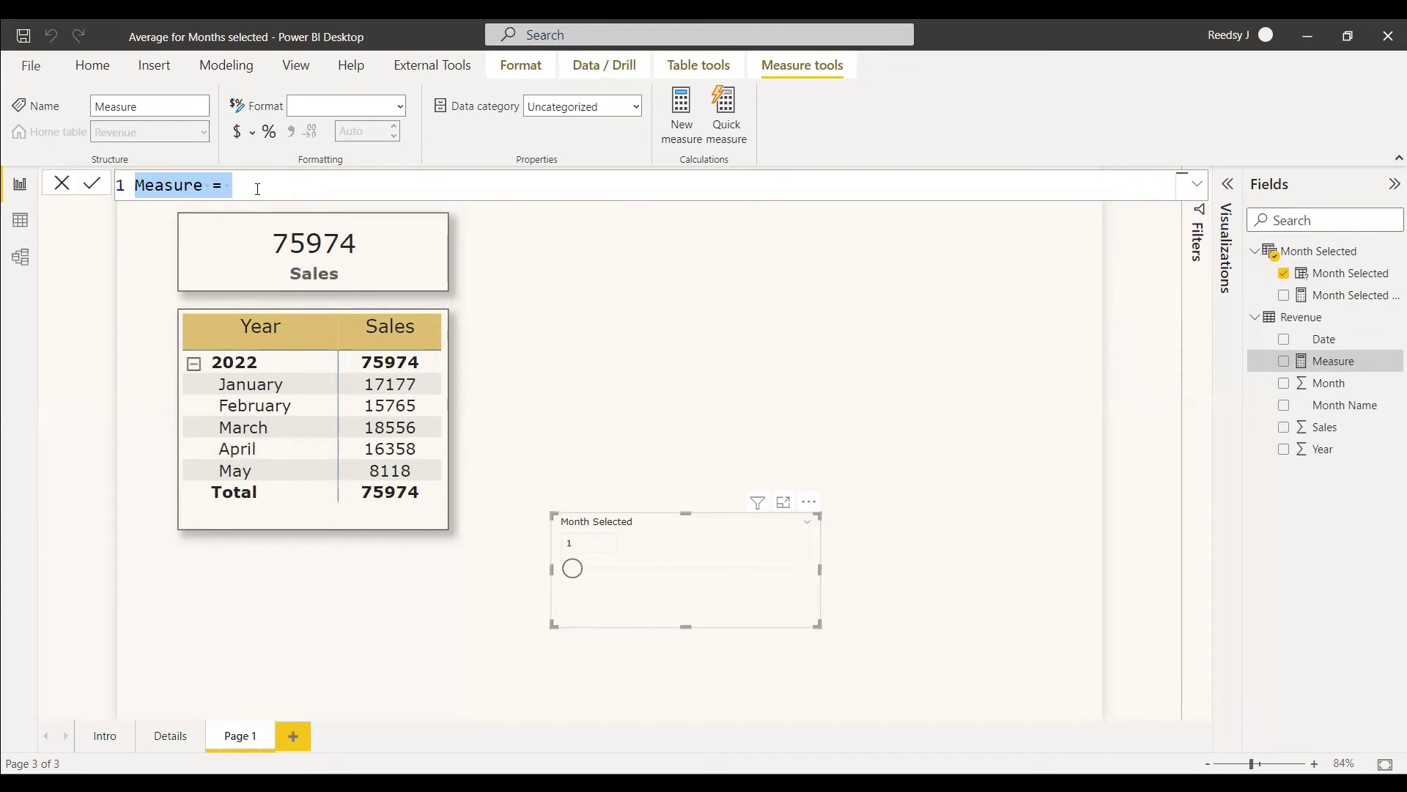
text(Sales for Selected Months =)
key(shift+Return)
text(var )
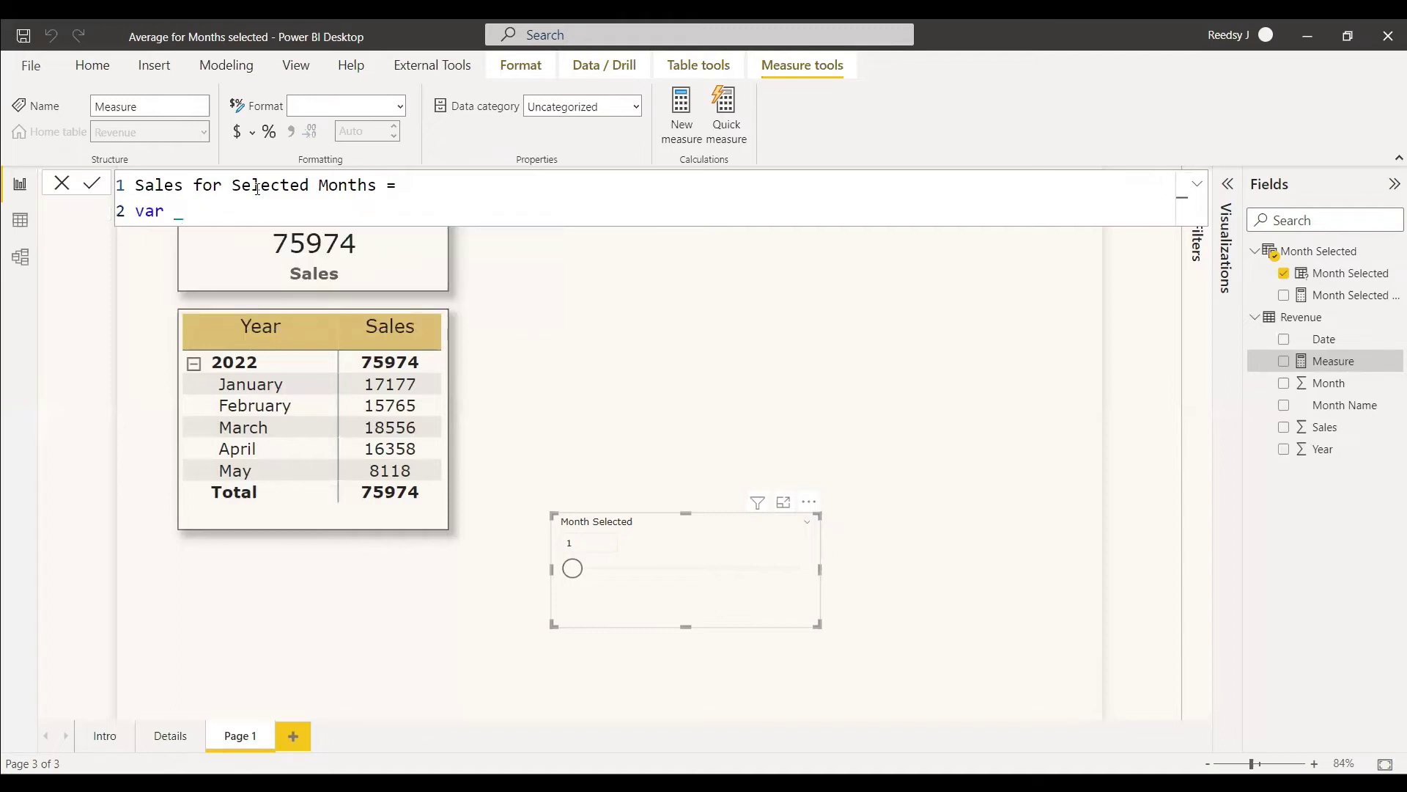
text(_selMonths = selectedv)
key(Tab)
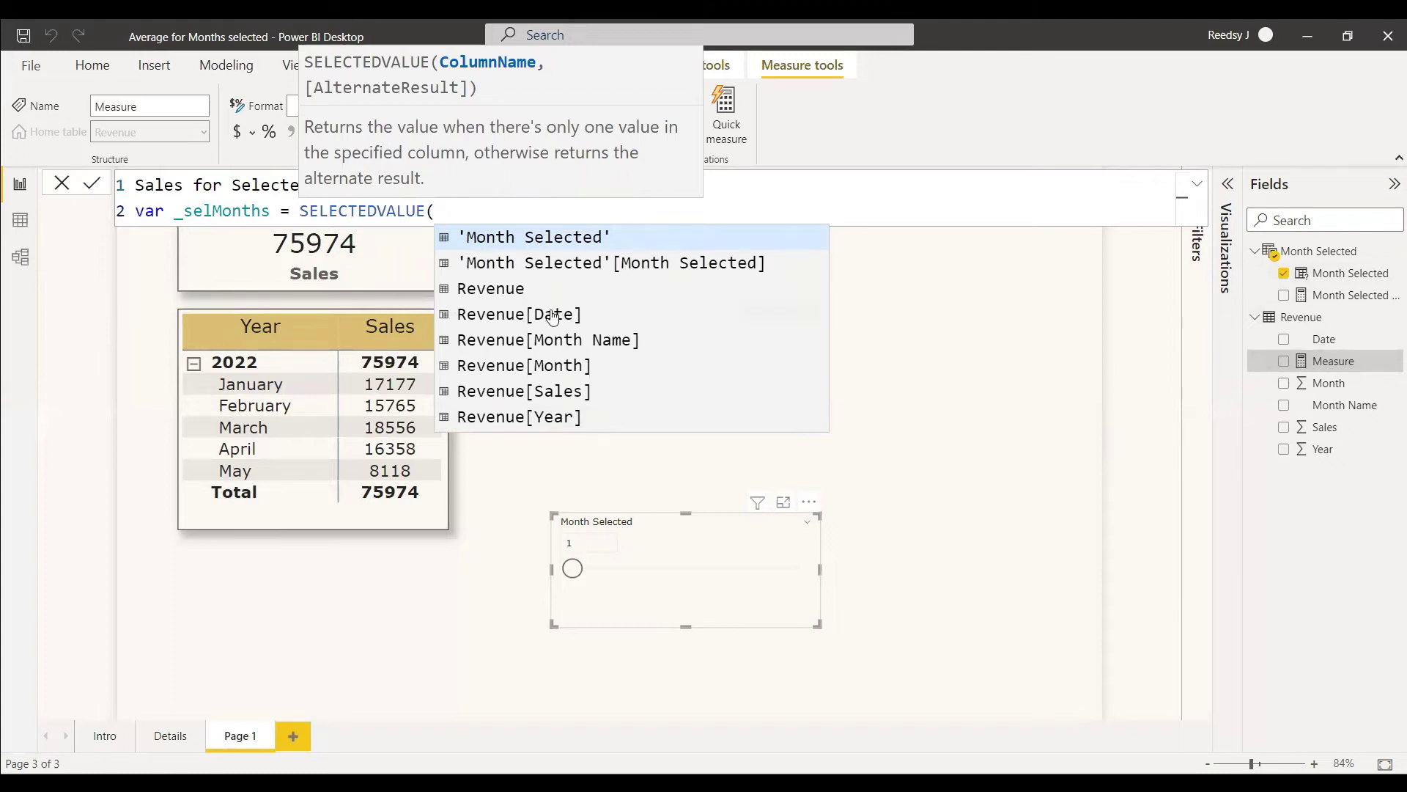
click(674, 264)
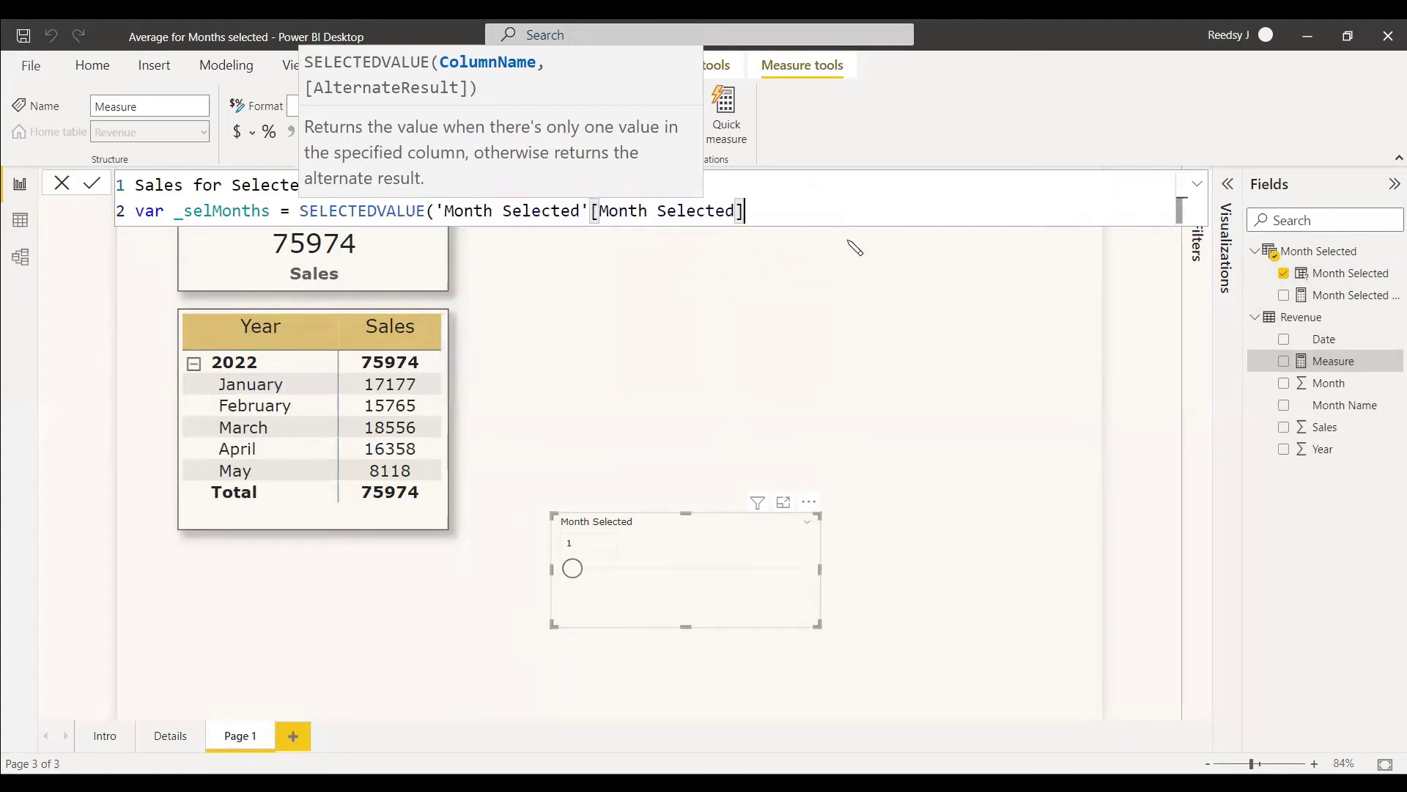
text())
key(shift+Return)
Finish it with return CALCULATE(SUM(Revenue[Sales]), DATESINPERIOD(Revenue[Date], MAX(Revenue[Date]), -_selMonths, MONTH)).
text(return)
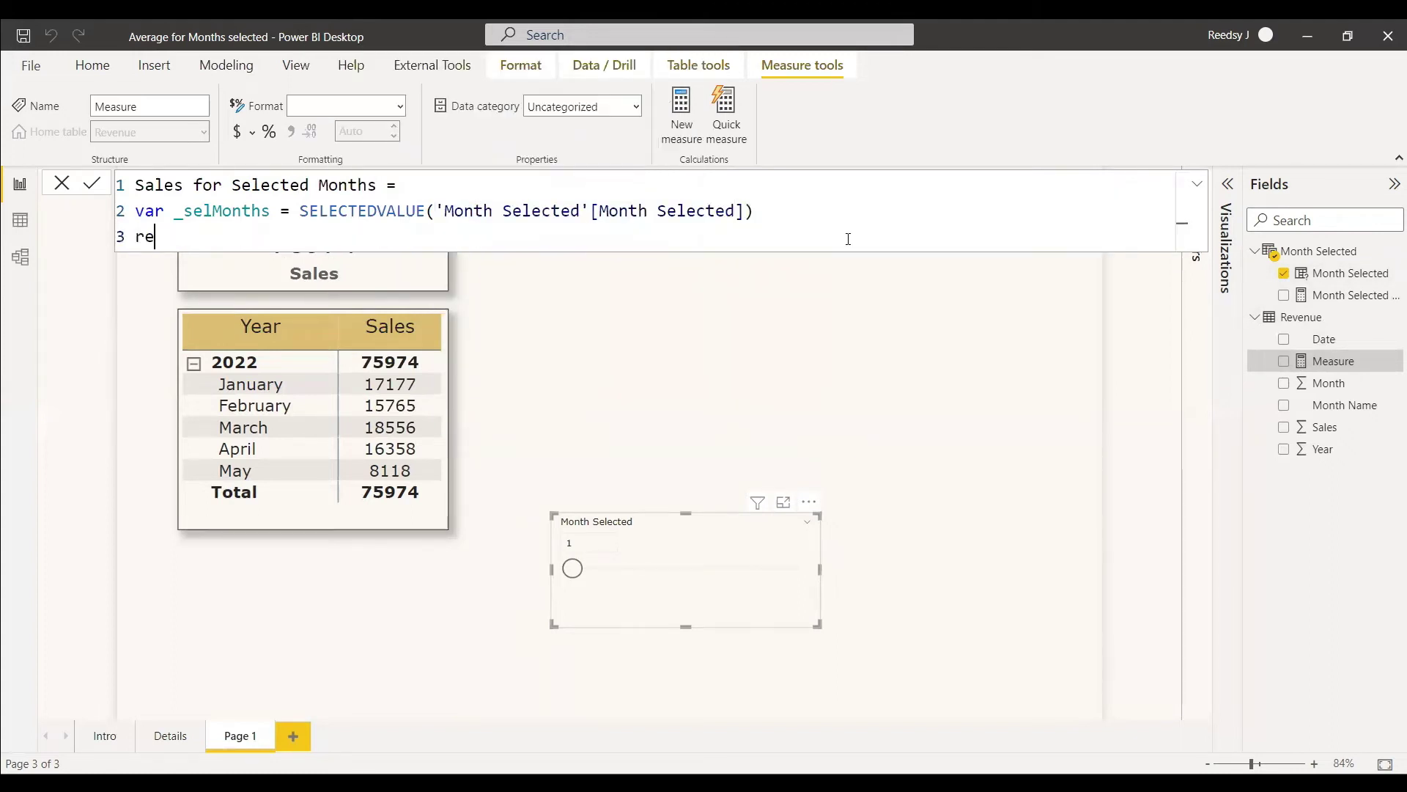
key(shift+Return)
text(CALCULATE(SUM()
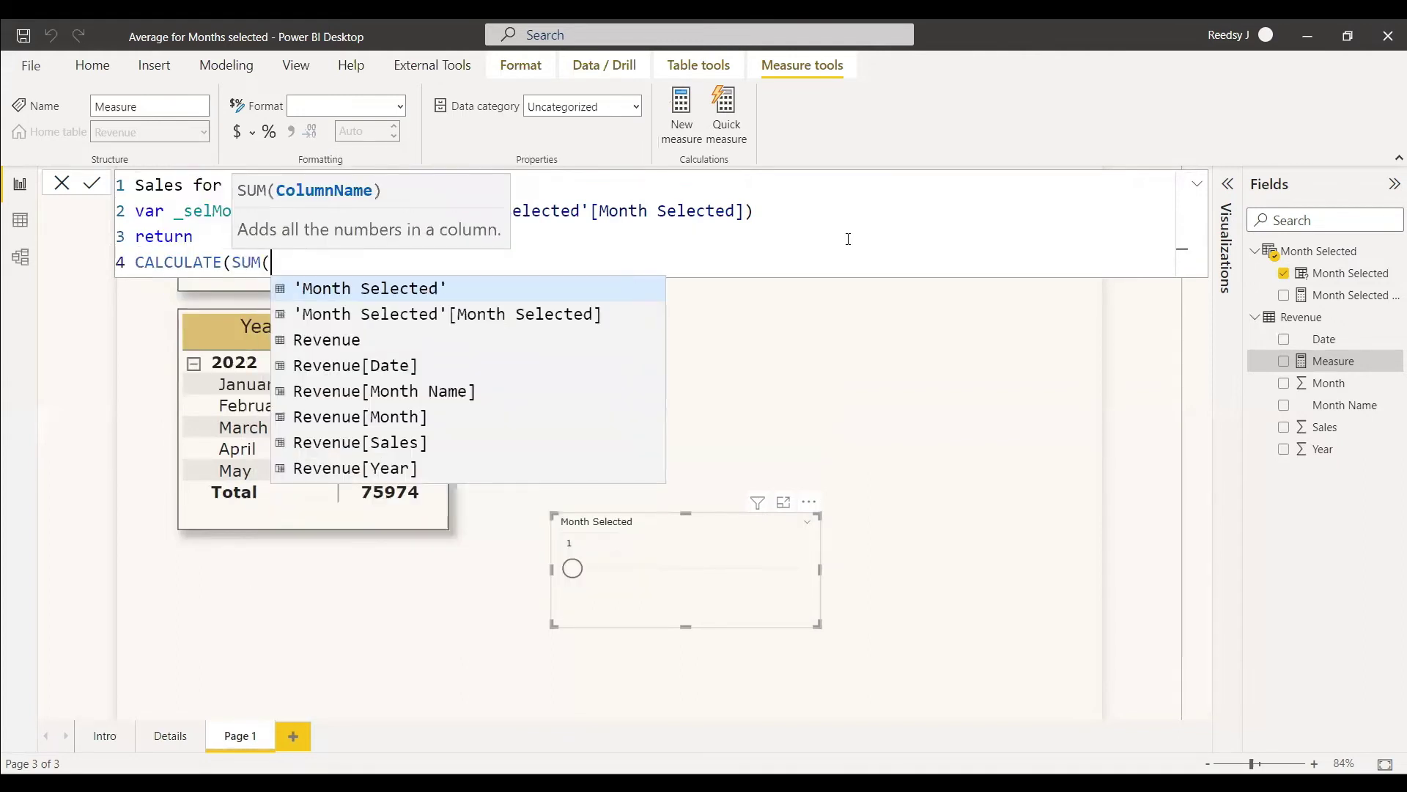
text(Revenue[Sales]), )
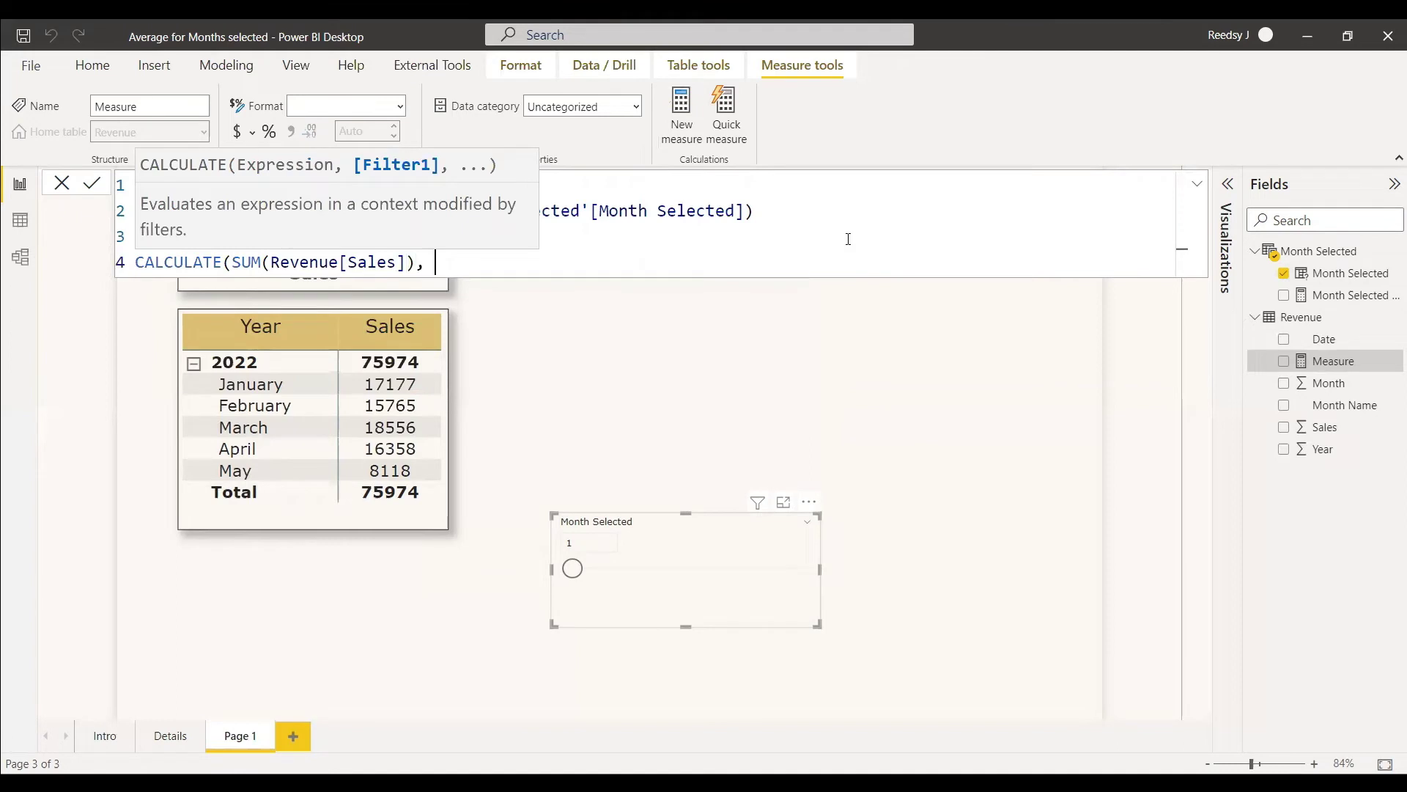
text(DATESINPERIOD(rev)
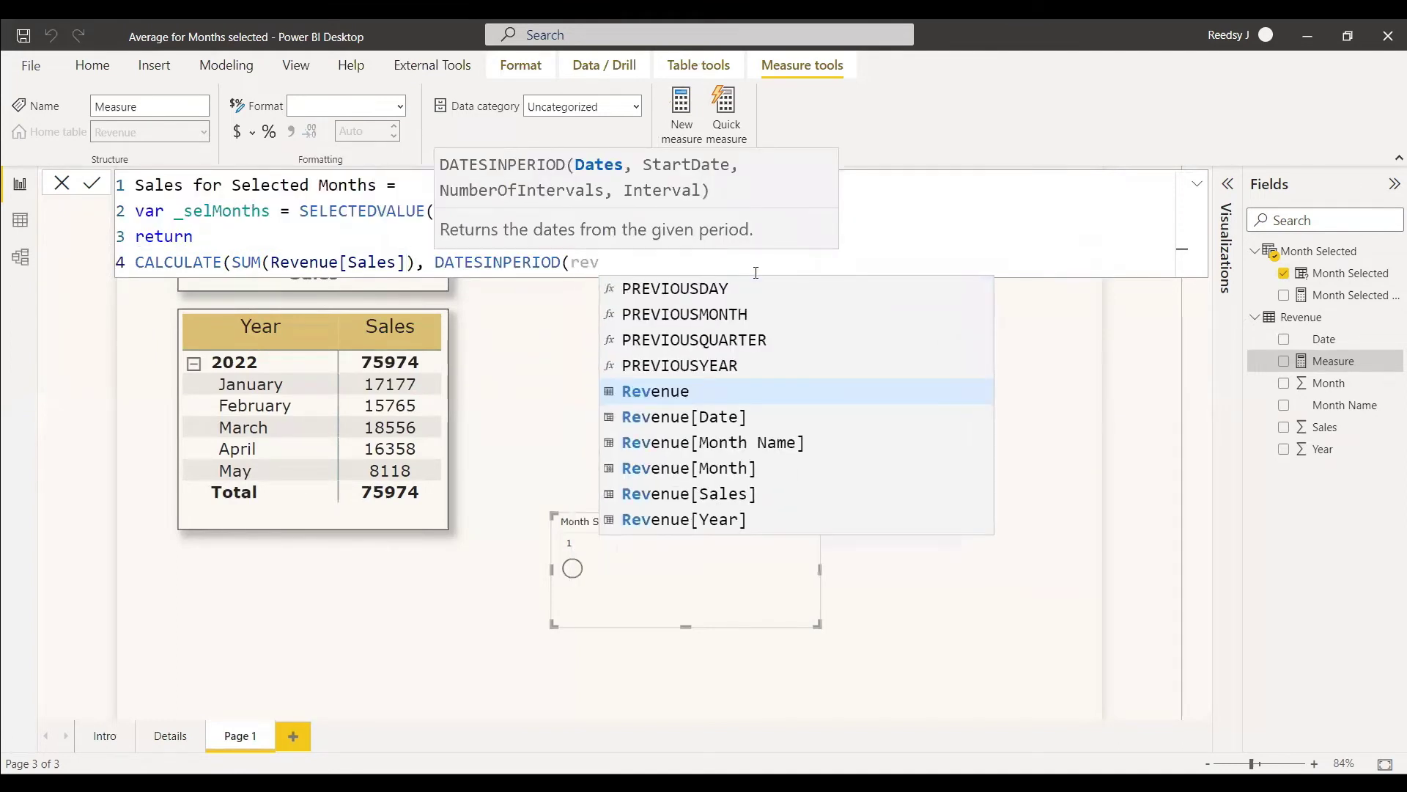
key(Down)
key(Tab)
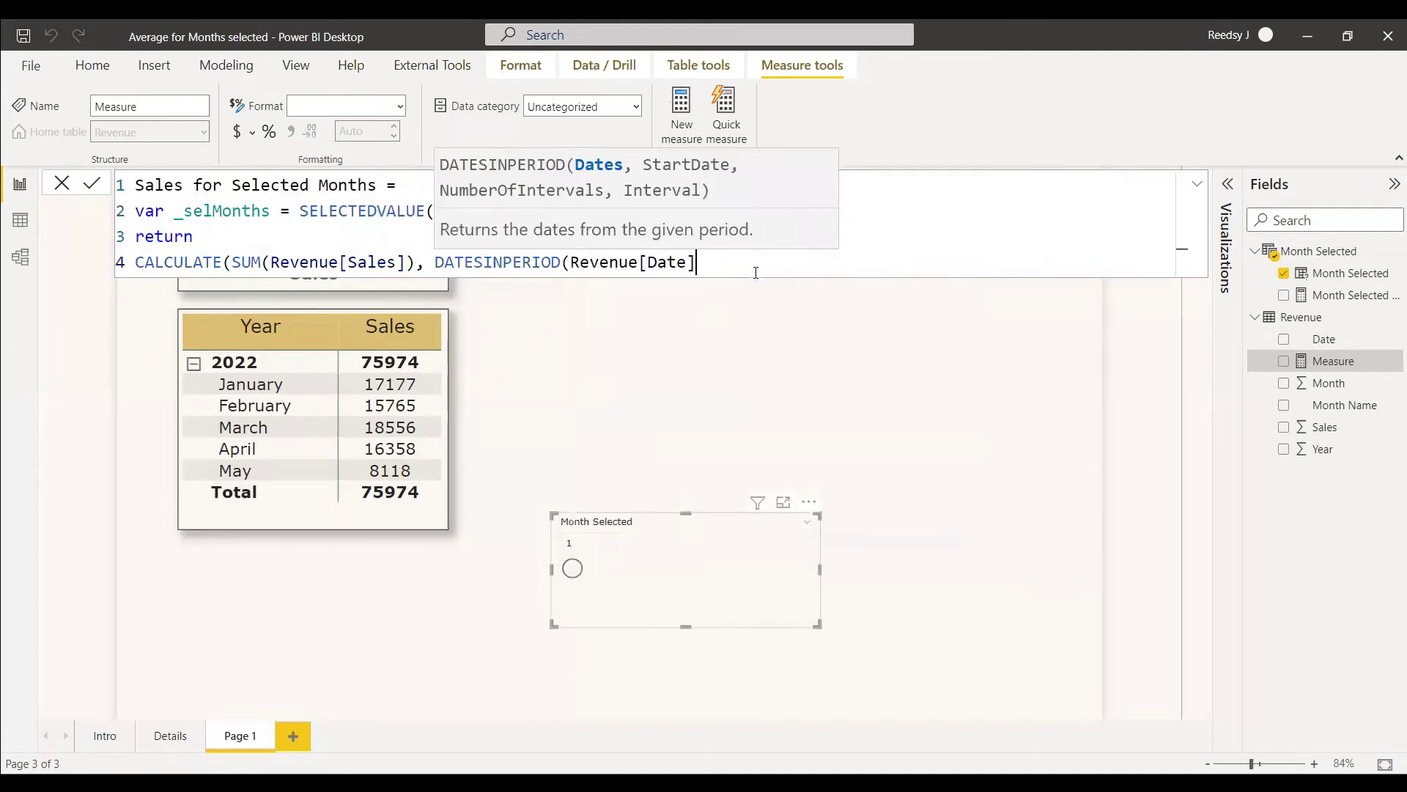
text(,)
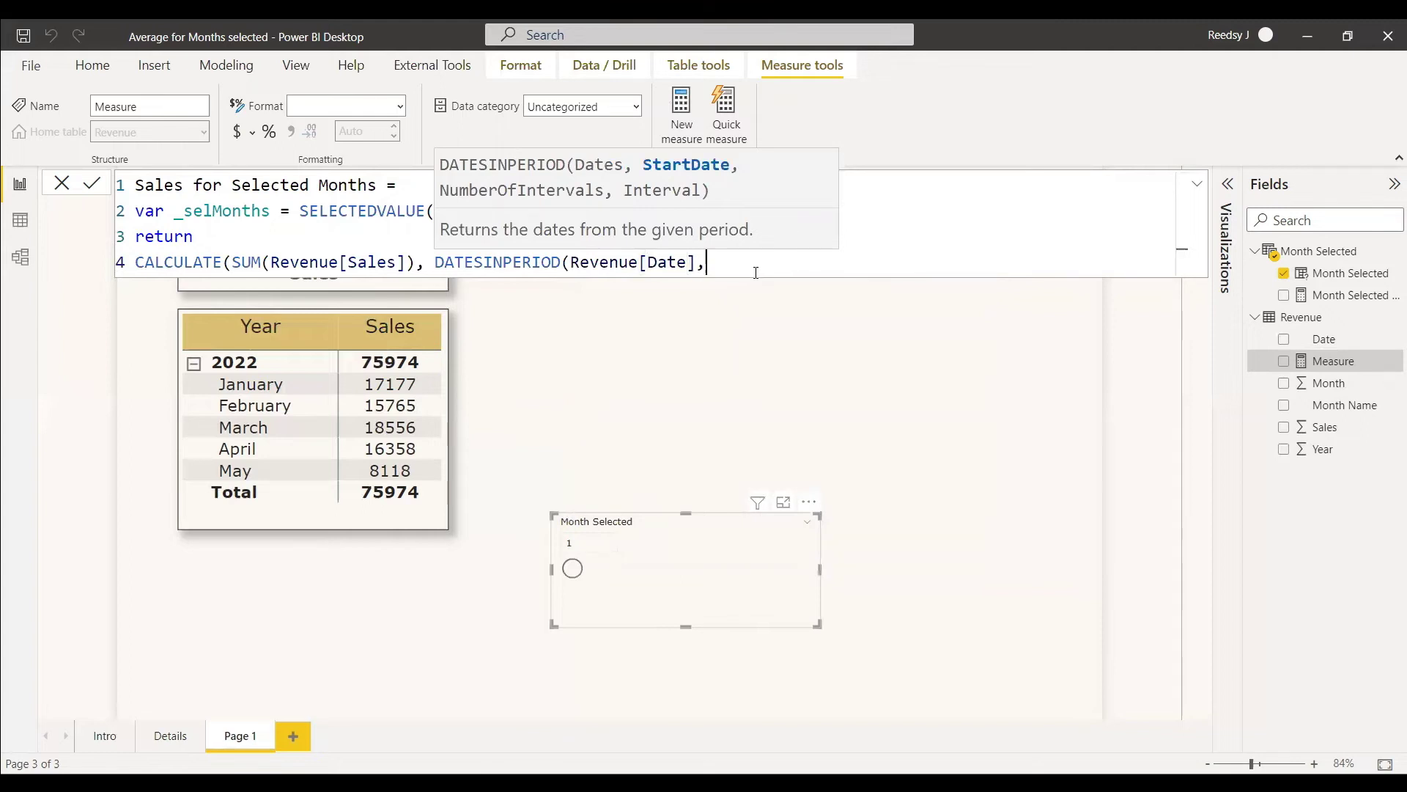
text(Ma)
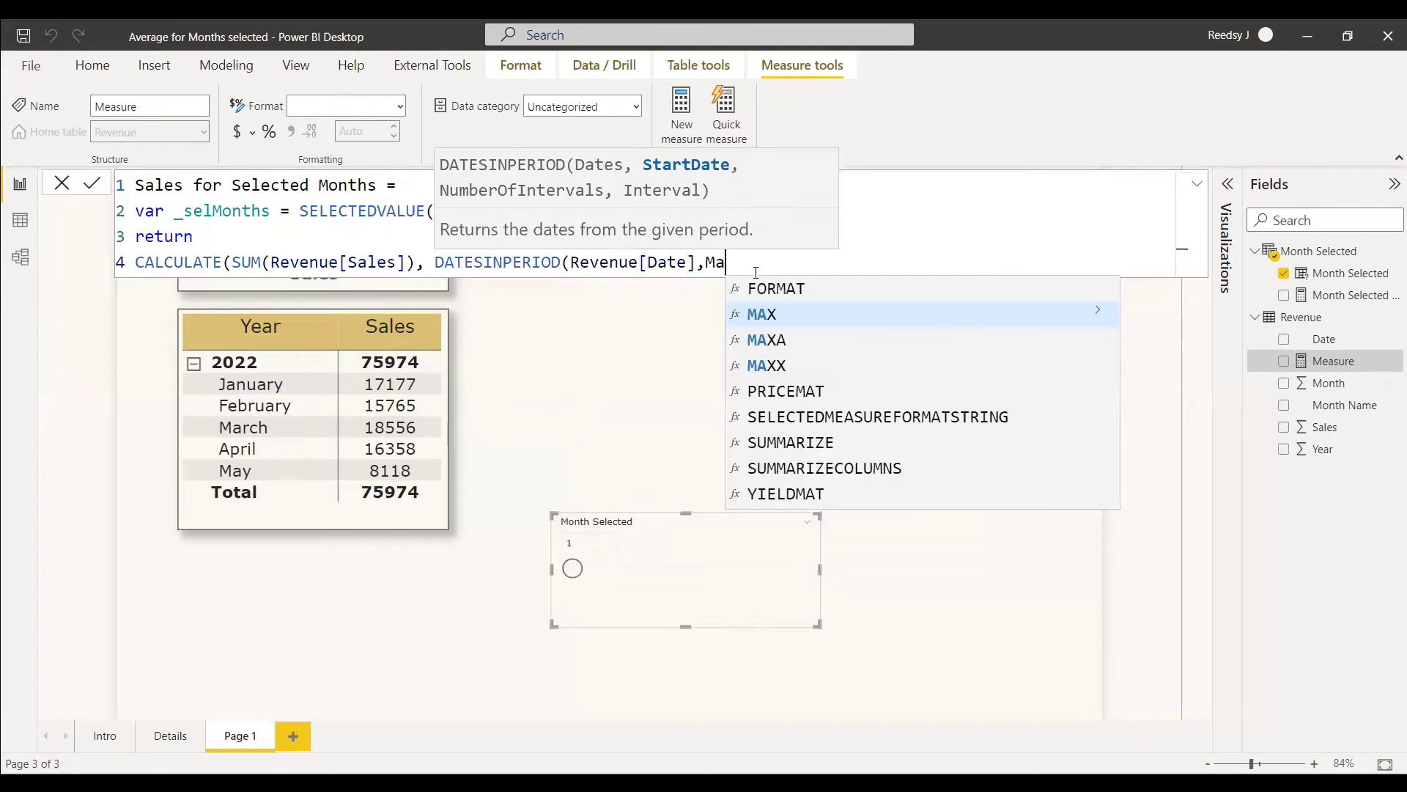
text(x(rev)
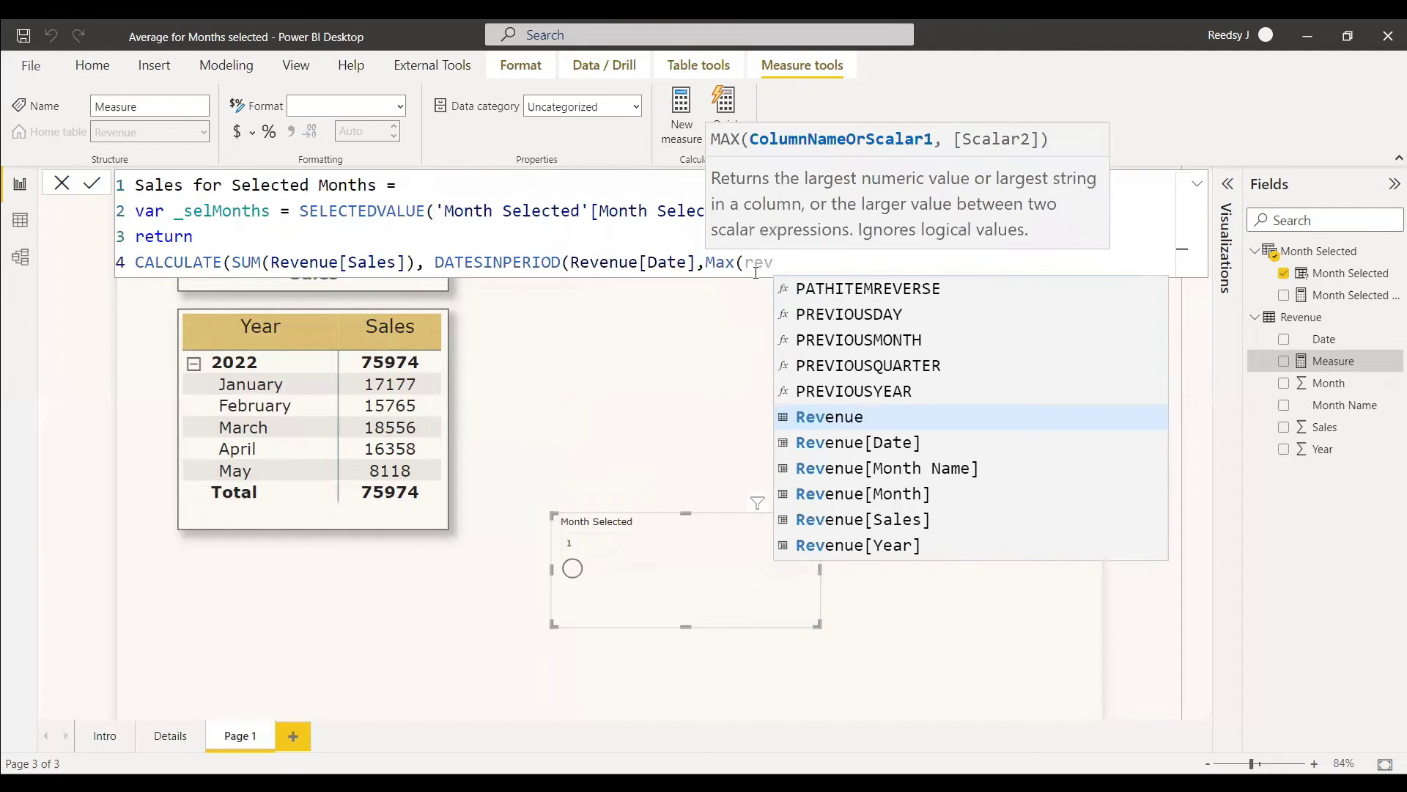
key(Down)
key(Tab)
text(),)
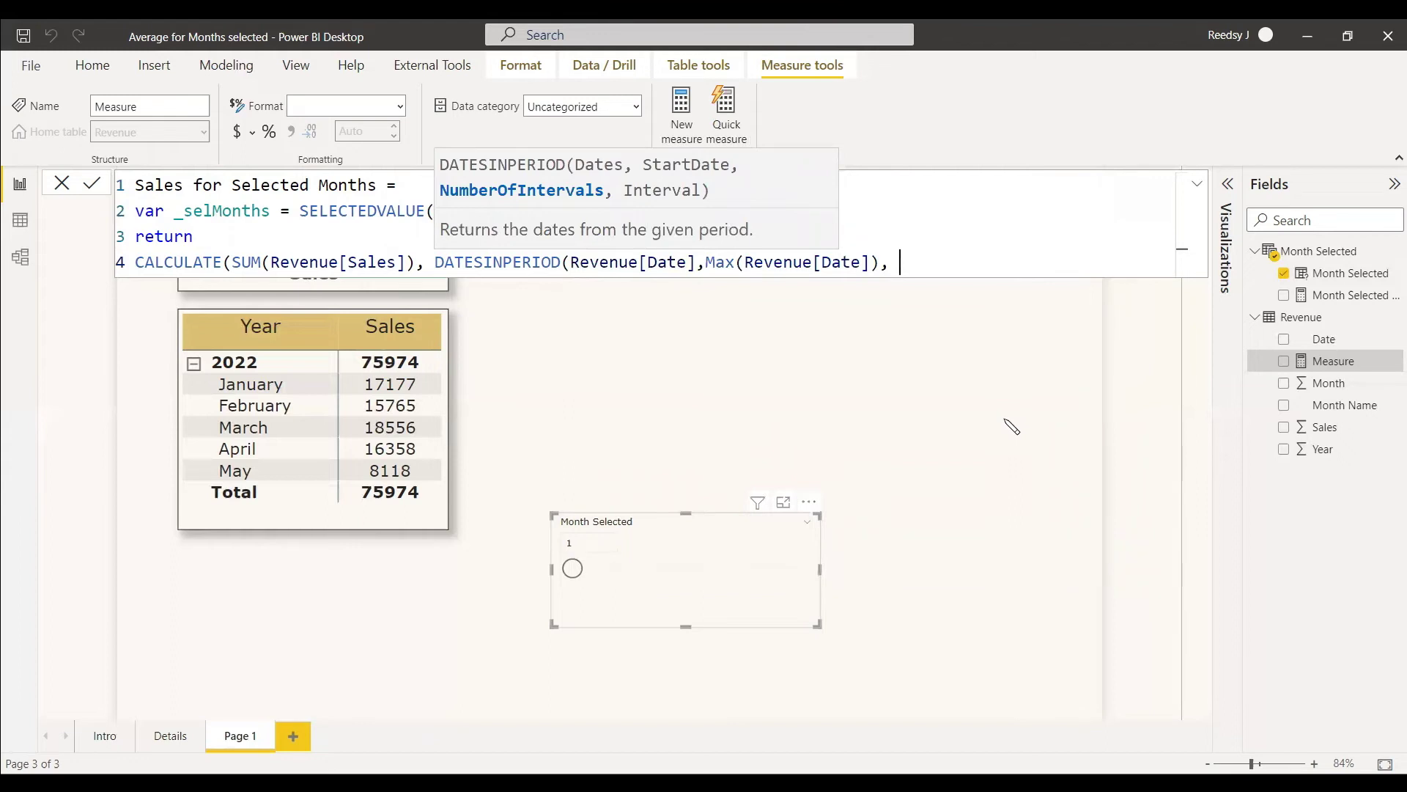
text( -_se)
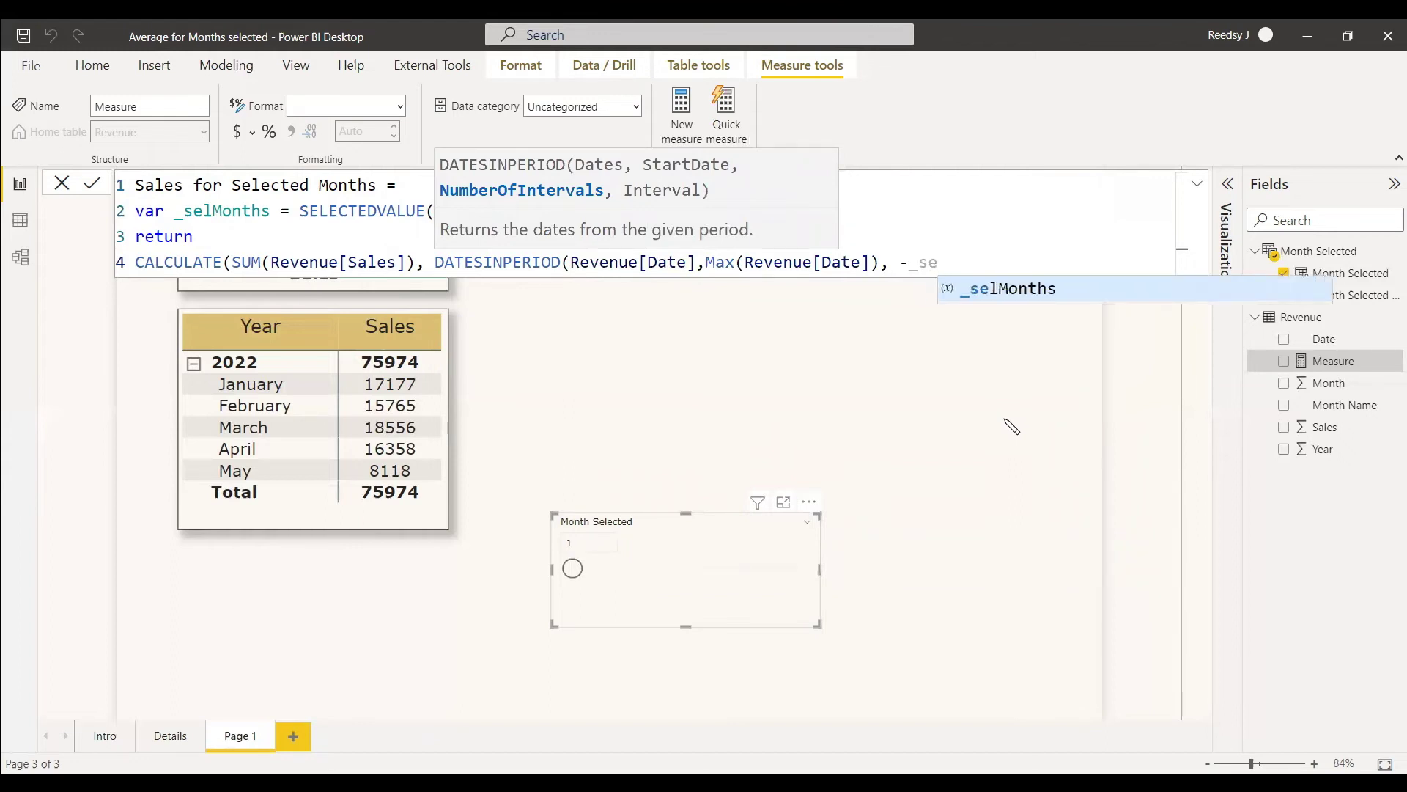
click(998, 297)
text(,)
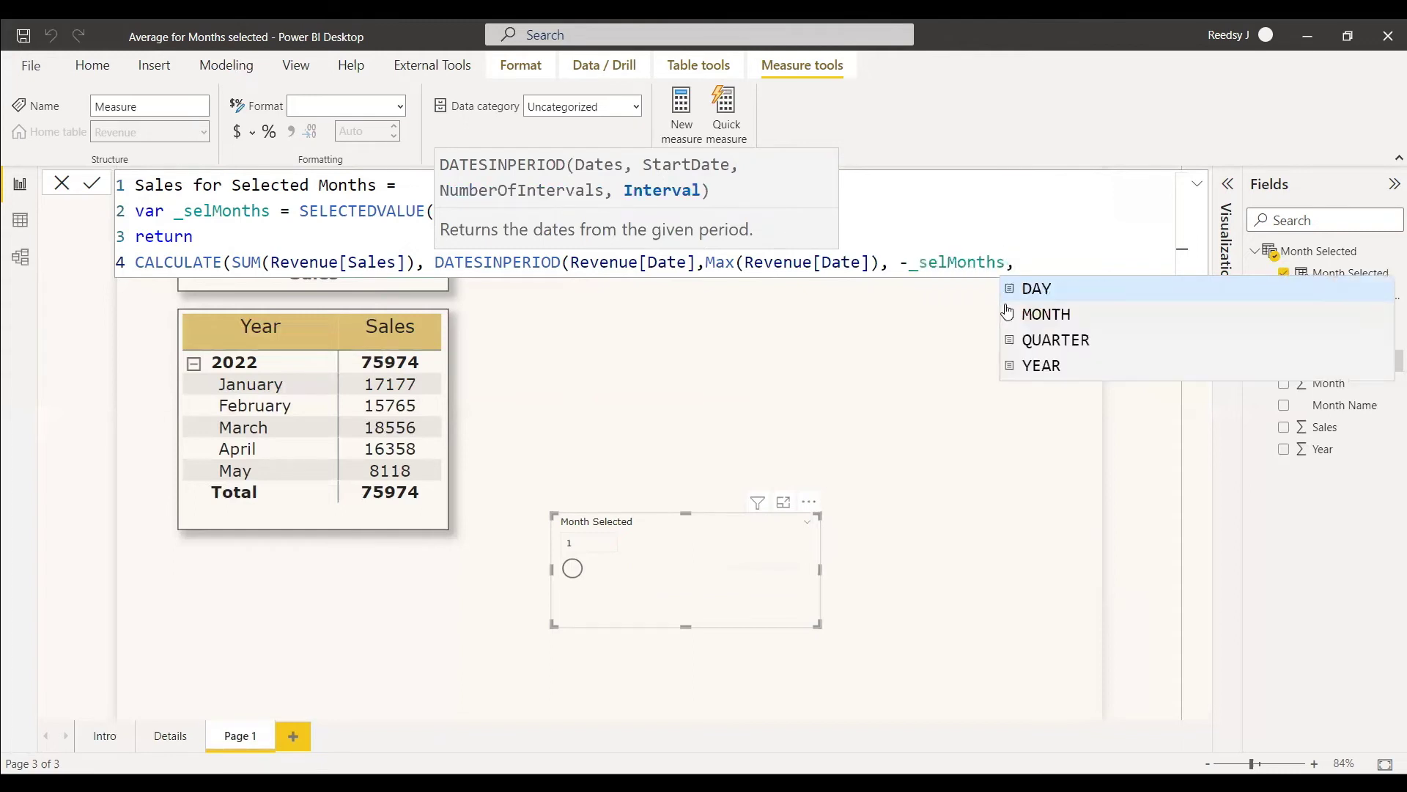
text( MONTH)))
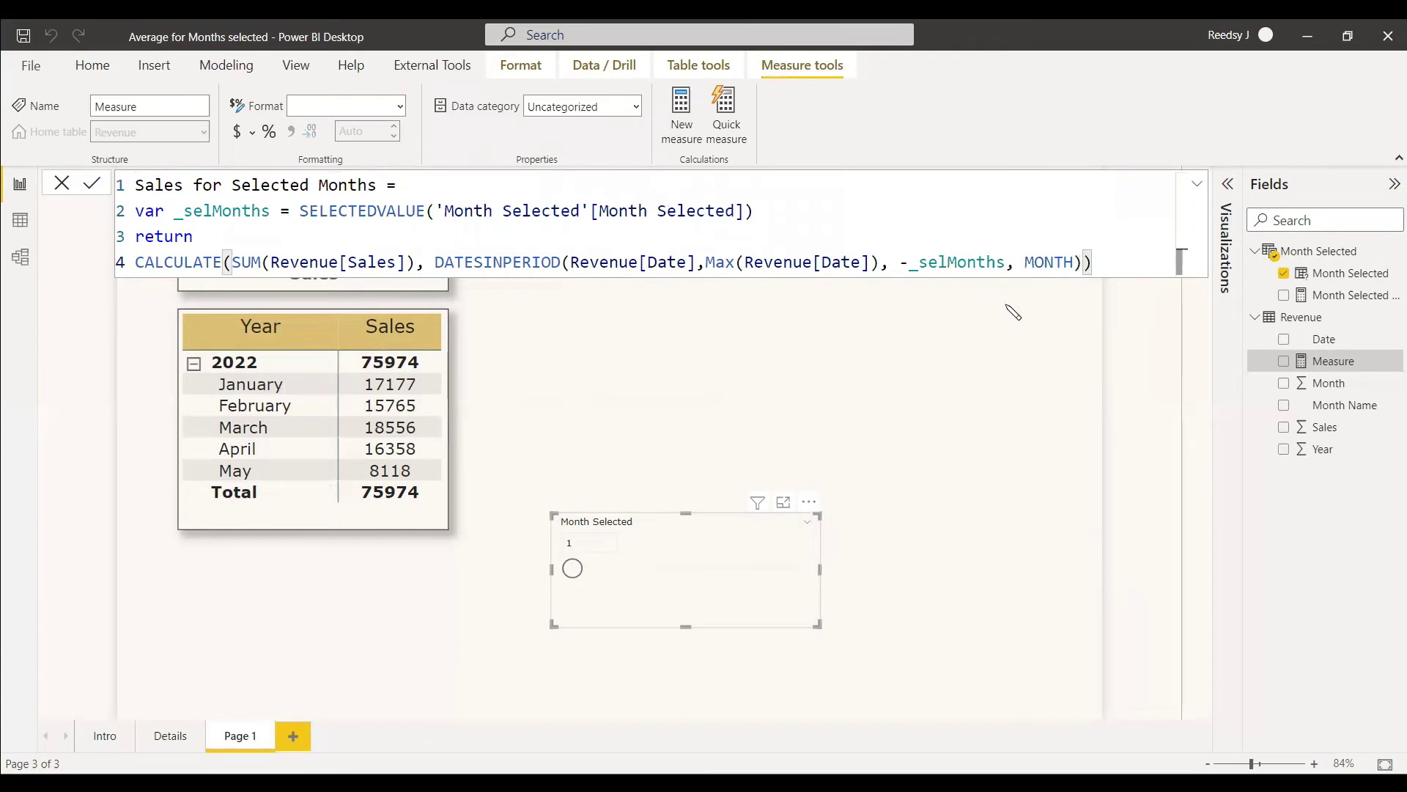
key(Return)
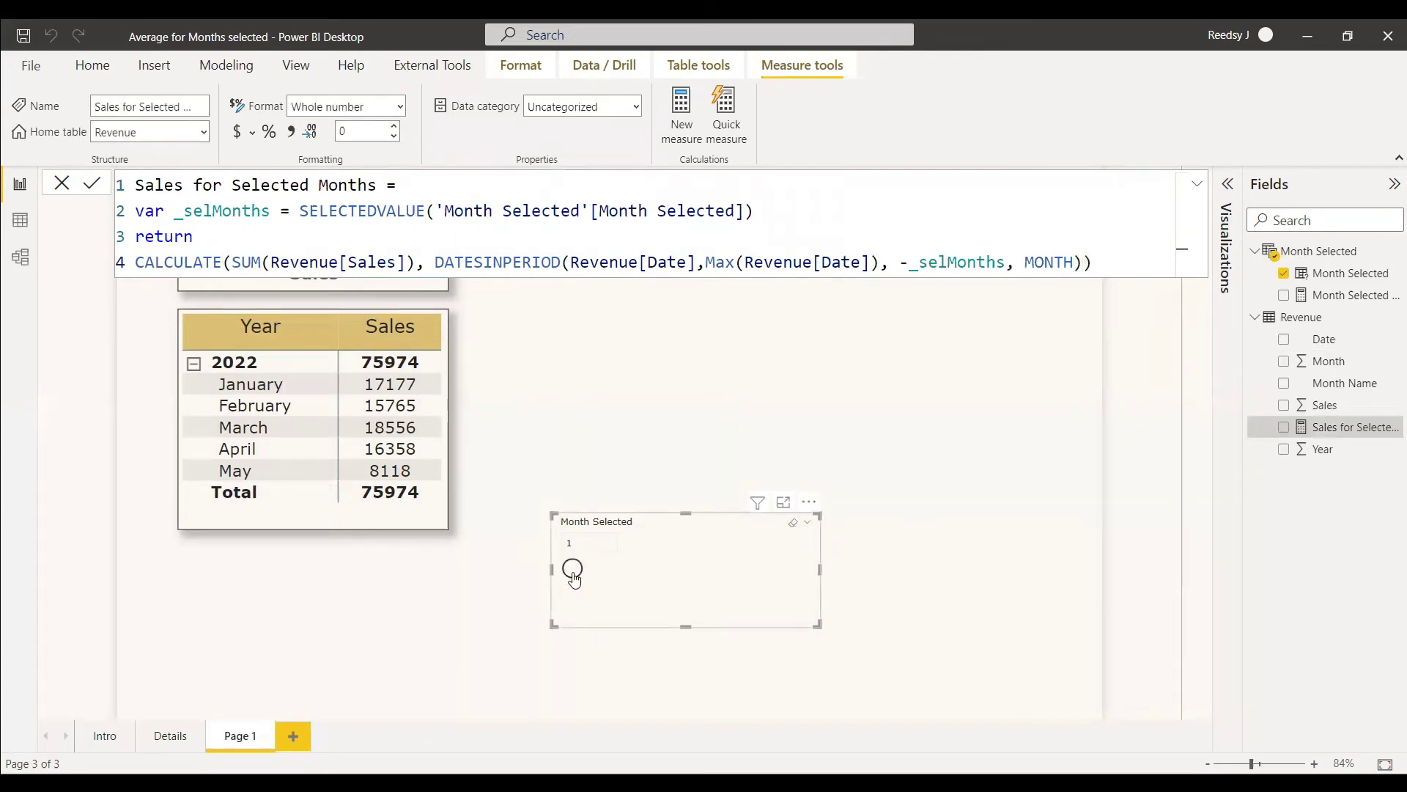
Duplicate the Sales card, switch its field to Sales for Selected Months, and set the slicer to 2.
click(566, 544)
click(61, 188)
key(ctrl+c)
key(ctrl+v)
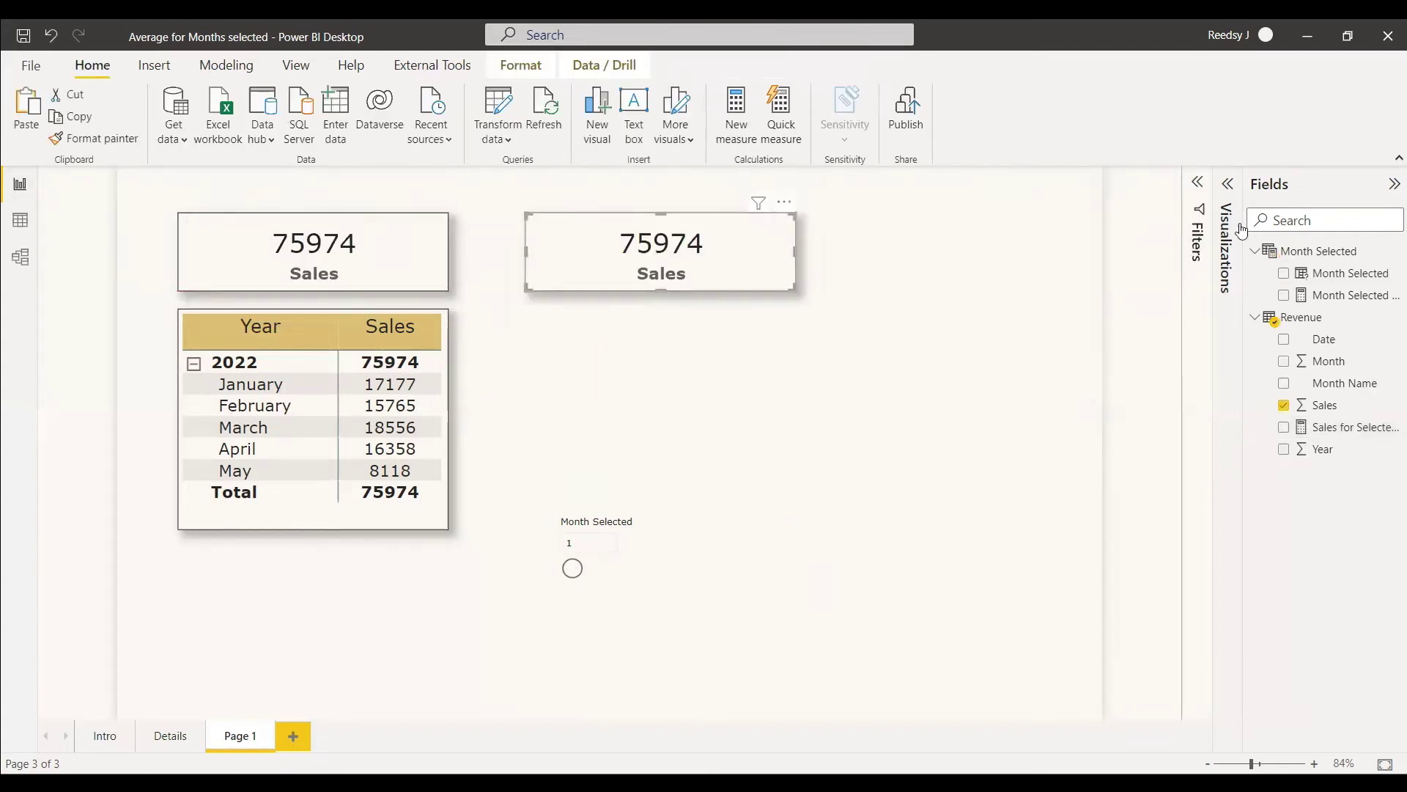
click(1239, 229)
click(1222, 494)
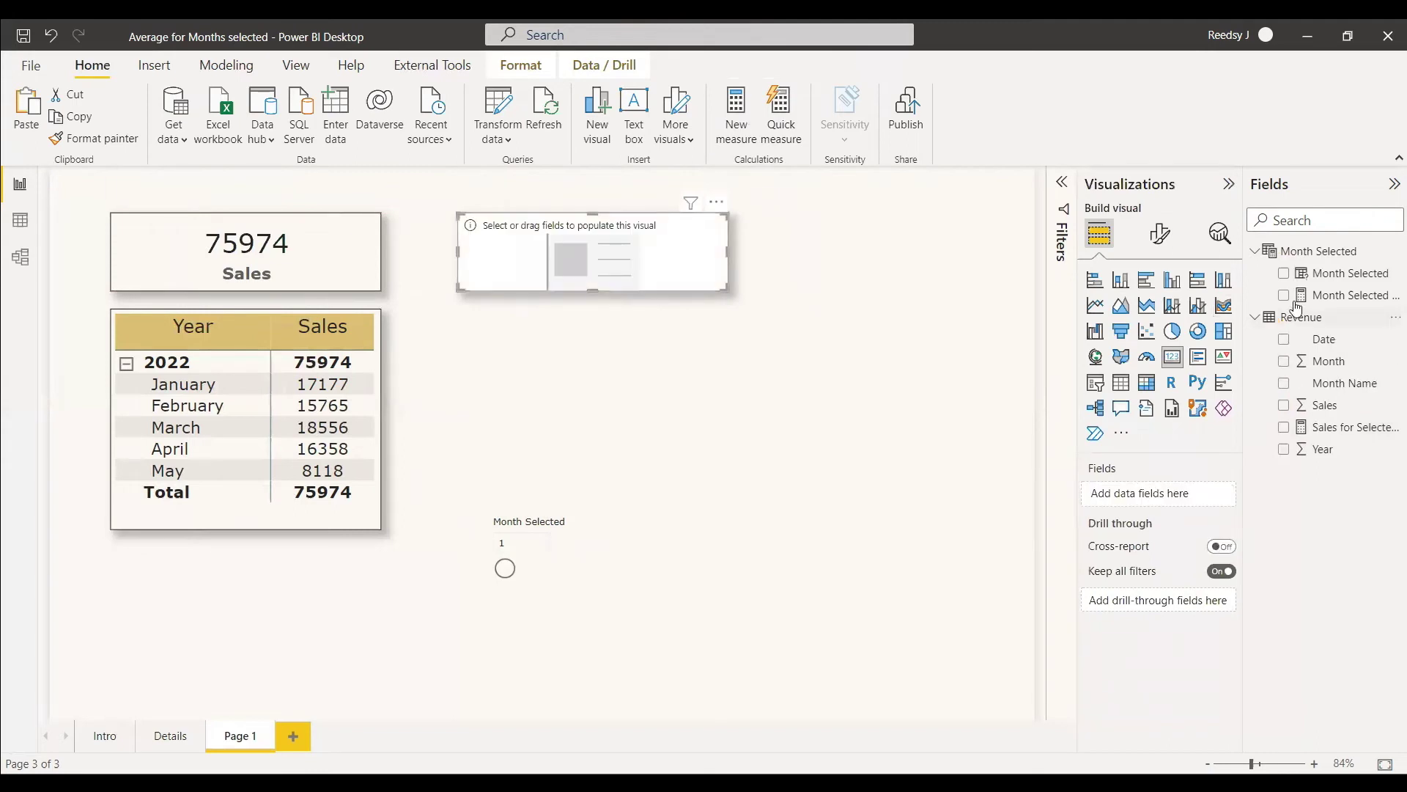
click(1283, 427)
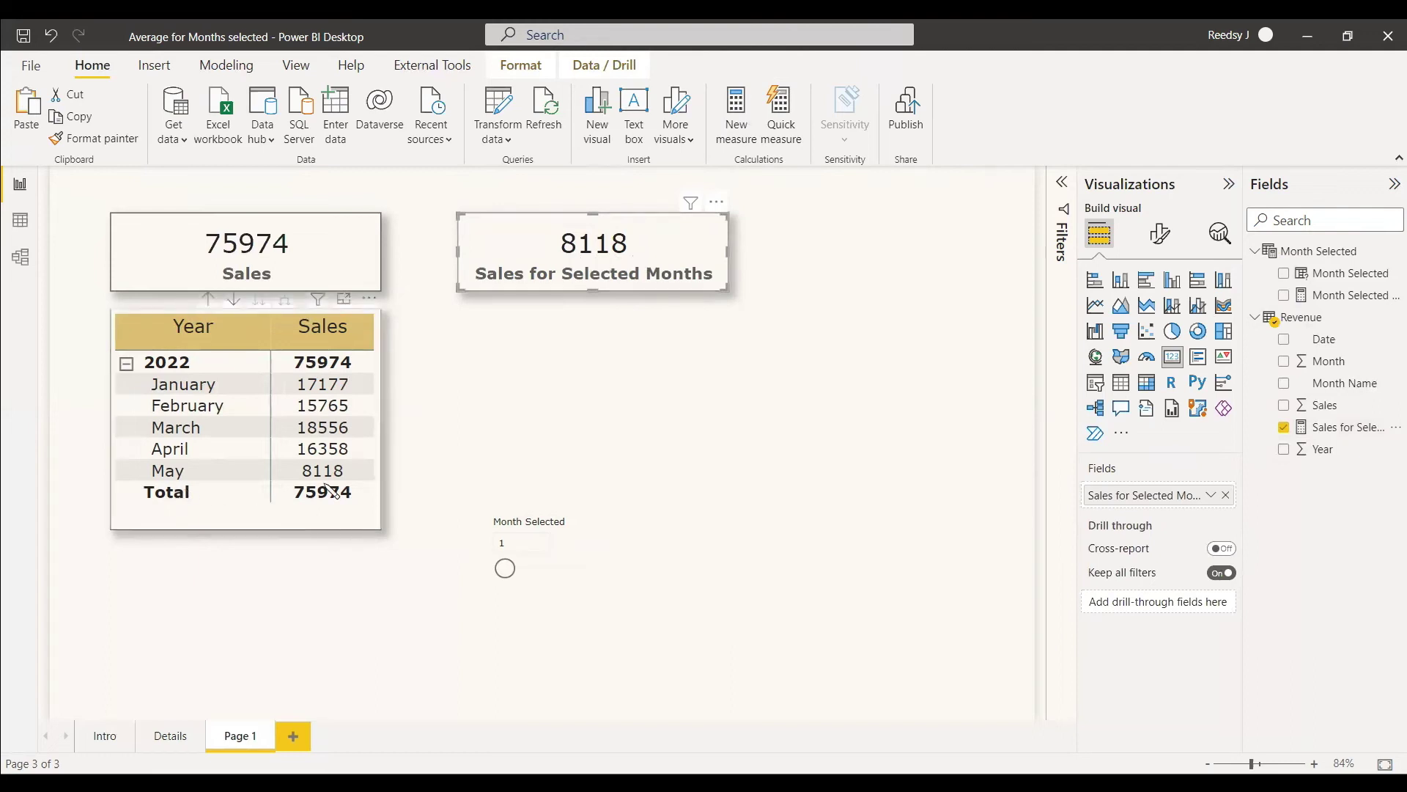
drag(503, 568, 525, 579)
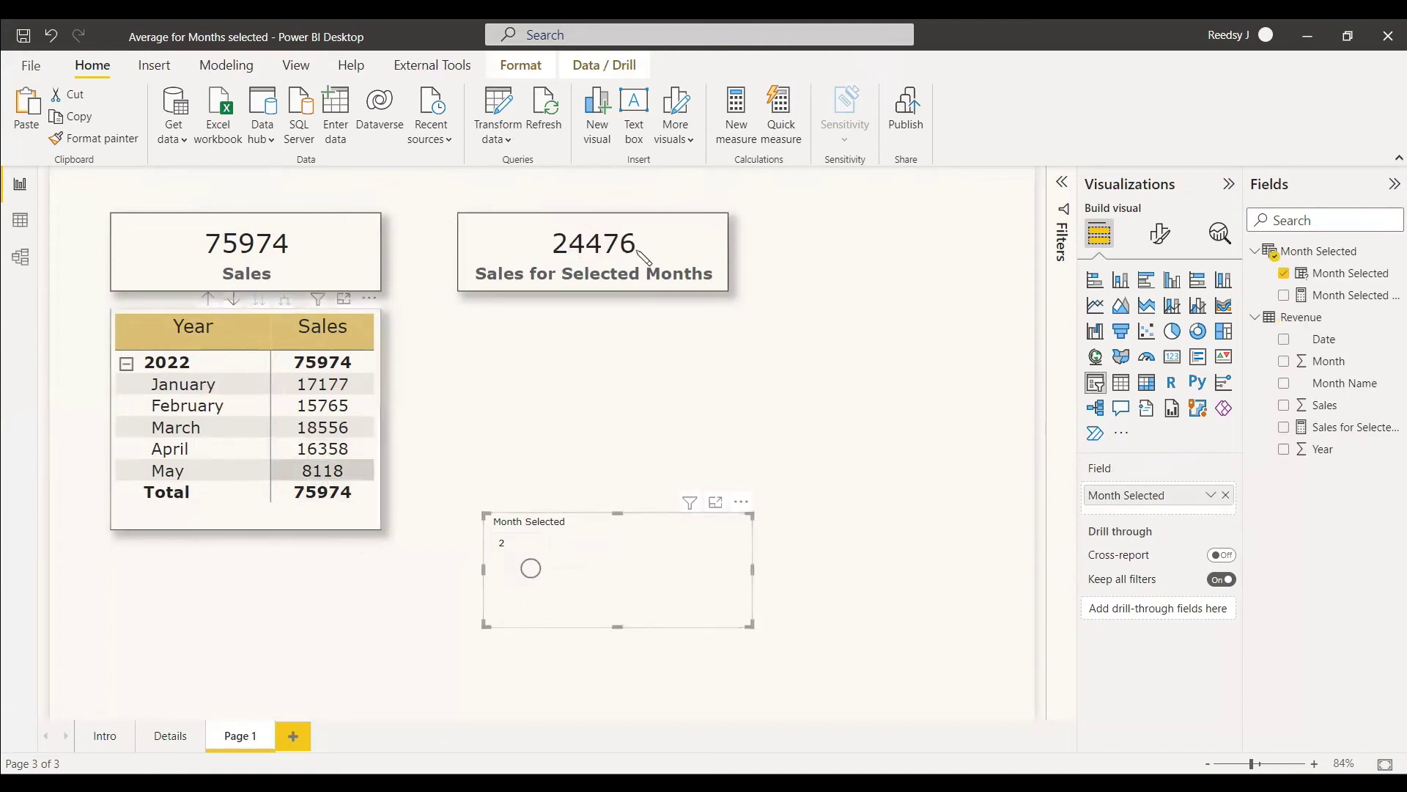
Raise the Month Selected slicer from 2 through 3 to 4, so the card reads 58797.
drag(531, 578, 551, 578)
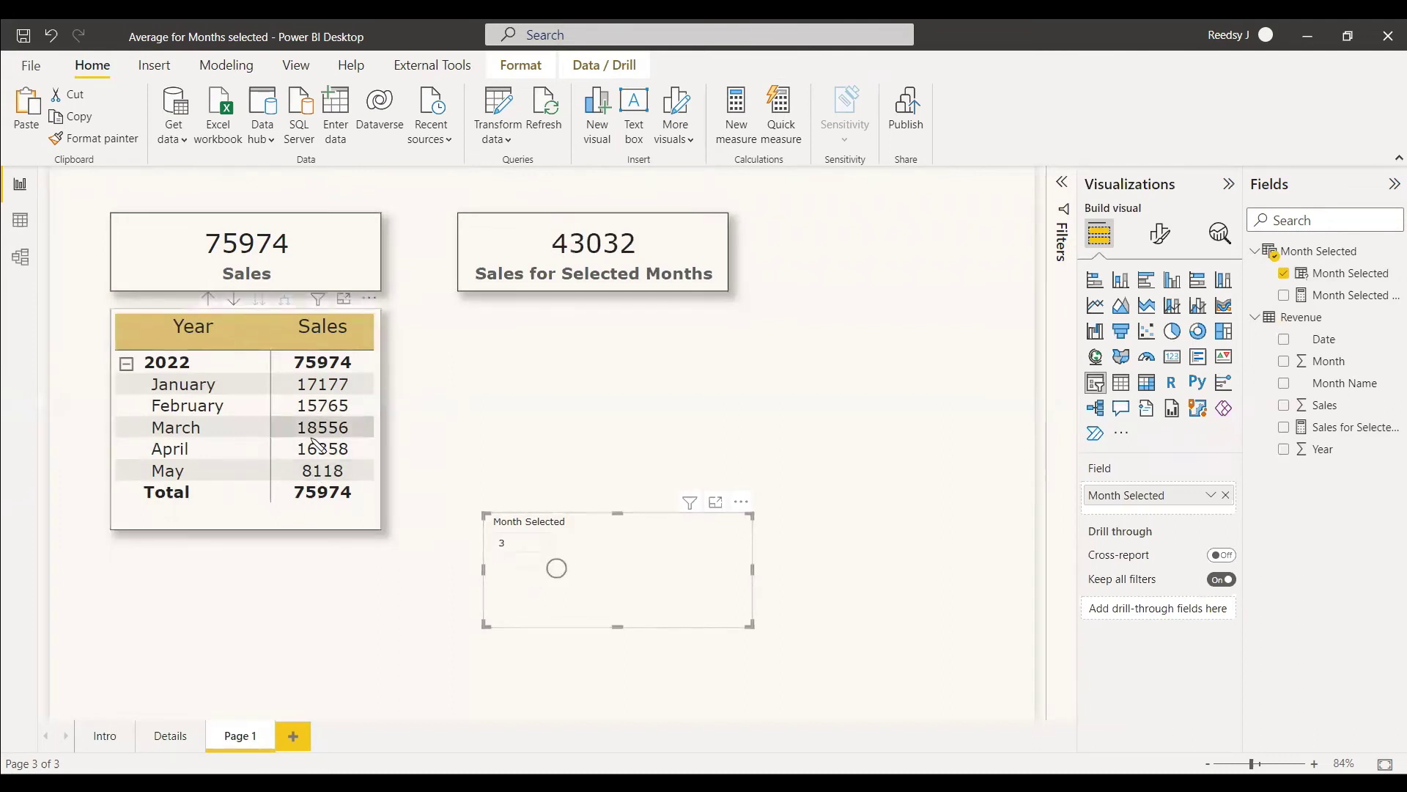
drag(557, 571, 582, 570)
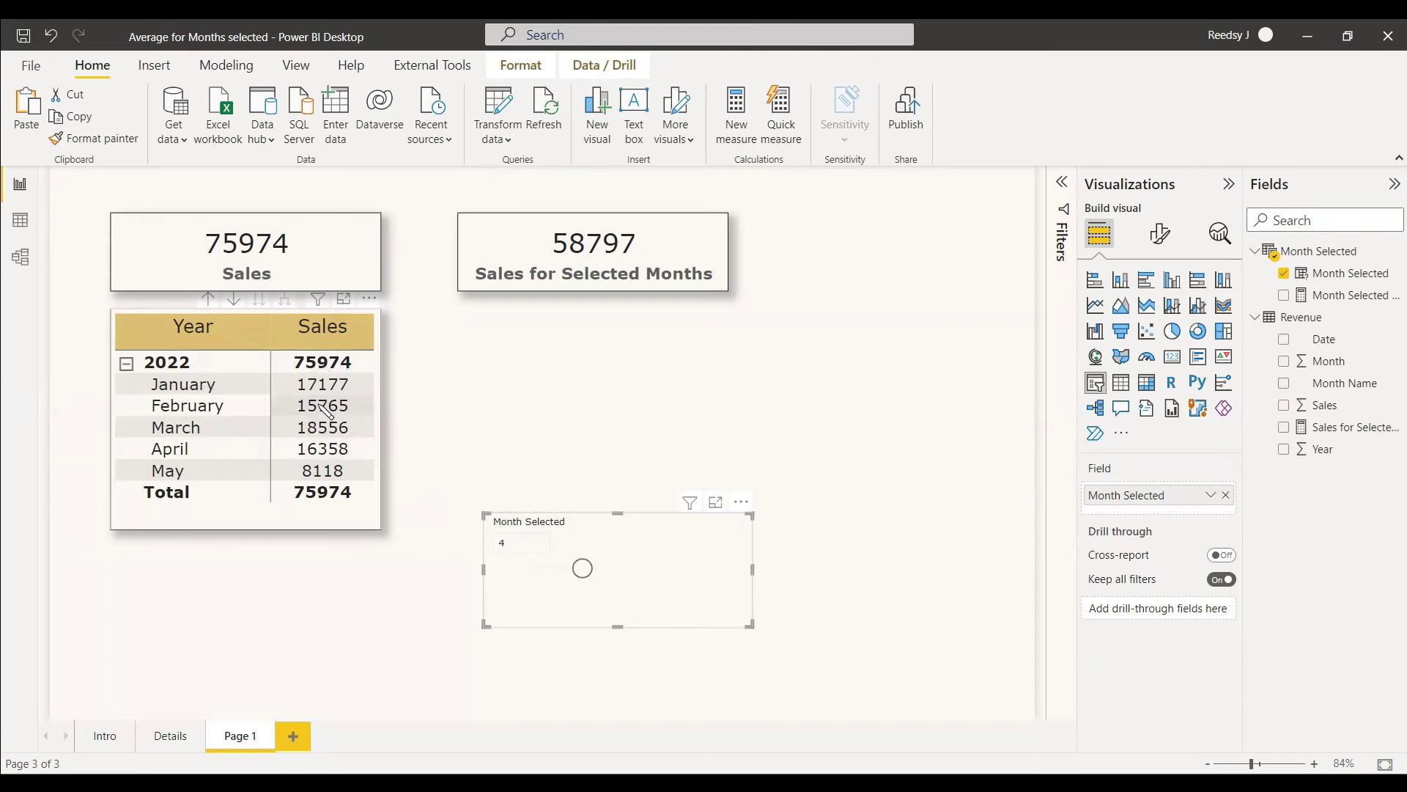
click(503, 542)
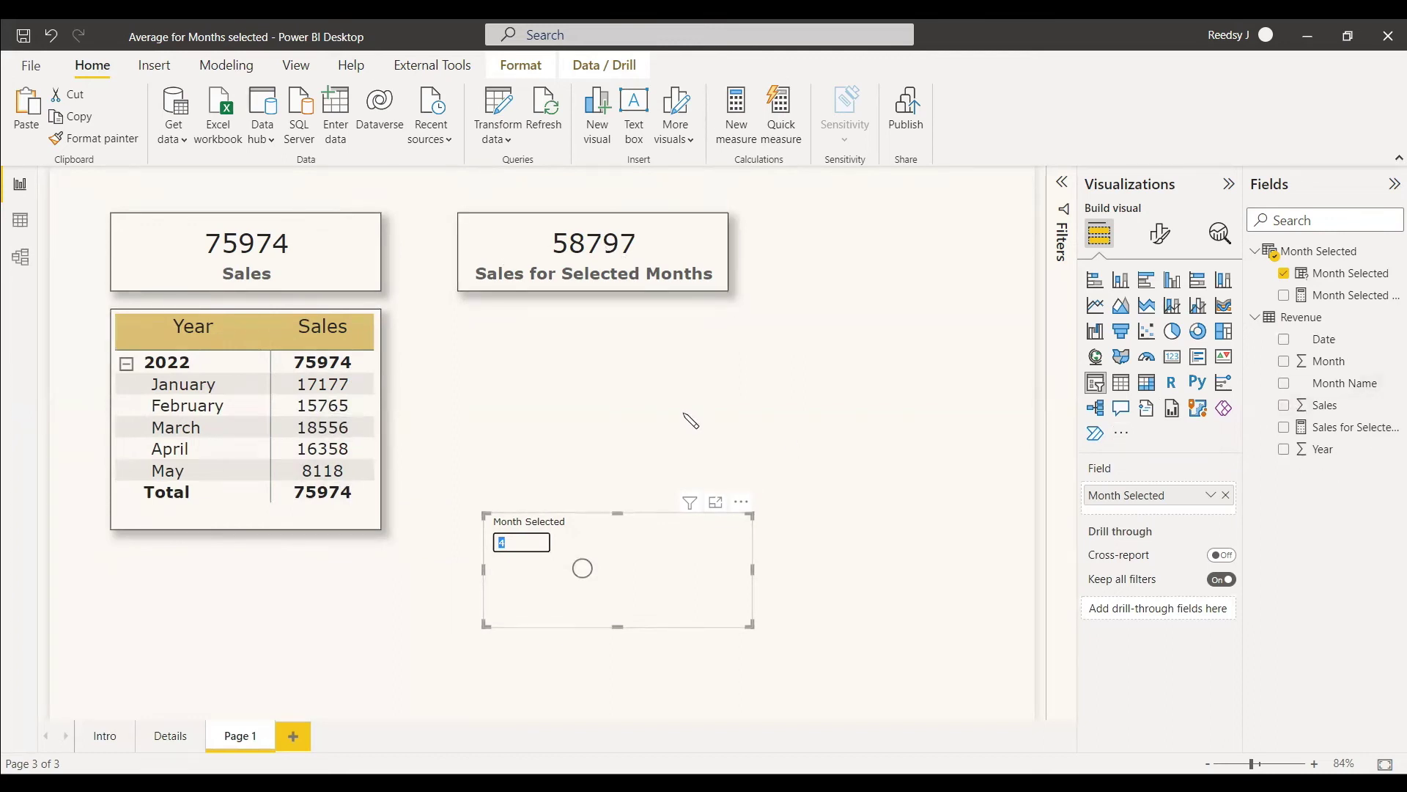
Start an Avg of Selected Months measure in Revenue with var _selMonths = SELECTEDVALUE('Month Selected'[Month Selected]).
right_click(1306, 332)
click(1246, 335)
text(Avg of Selected Months =)
key(shift+Return)
text(var )
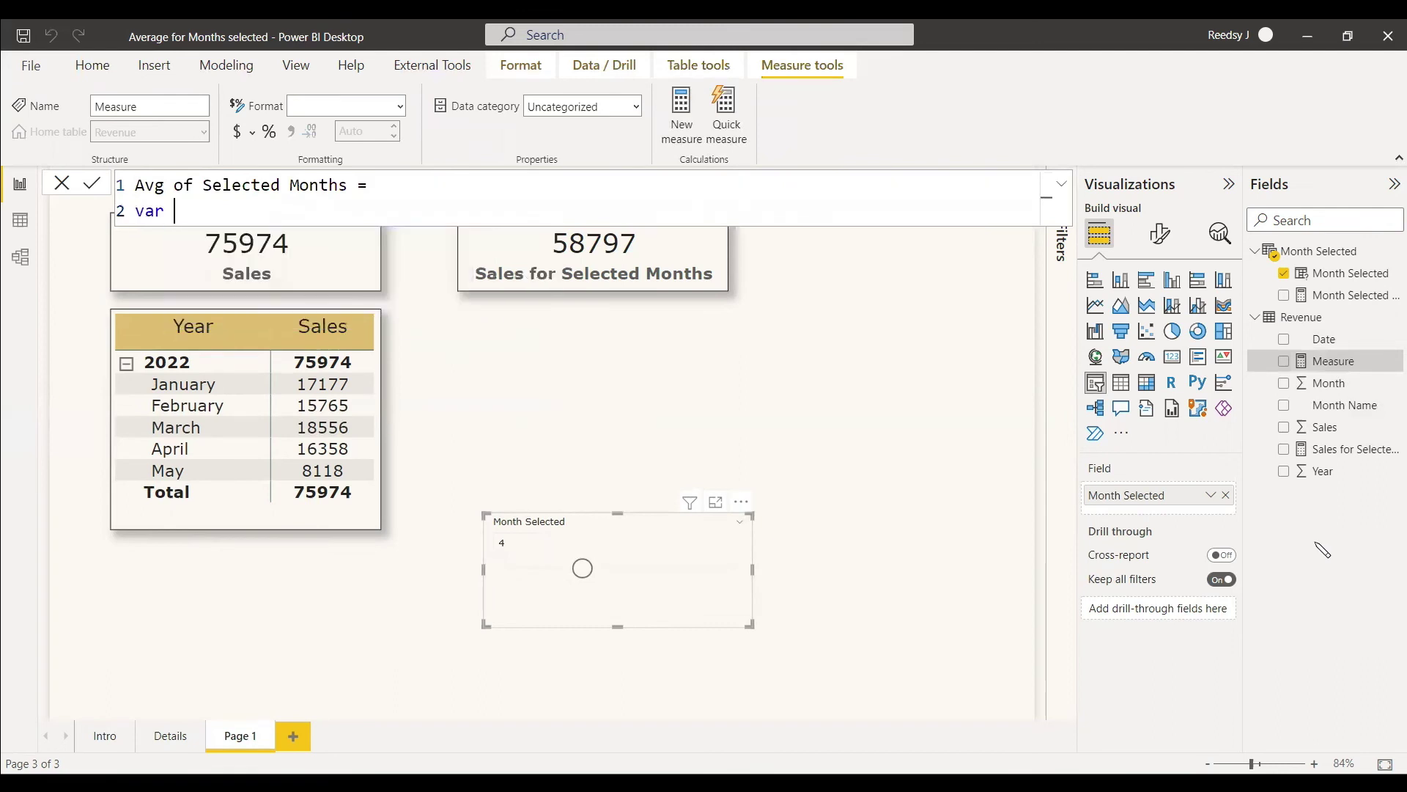
text(_selMonths = selected)
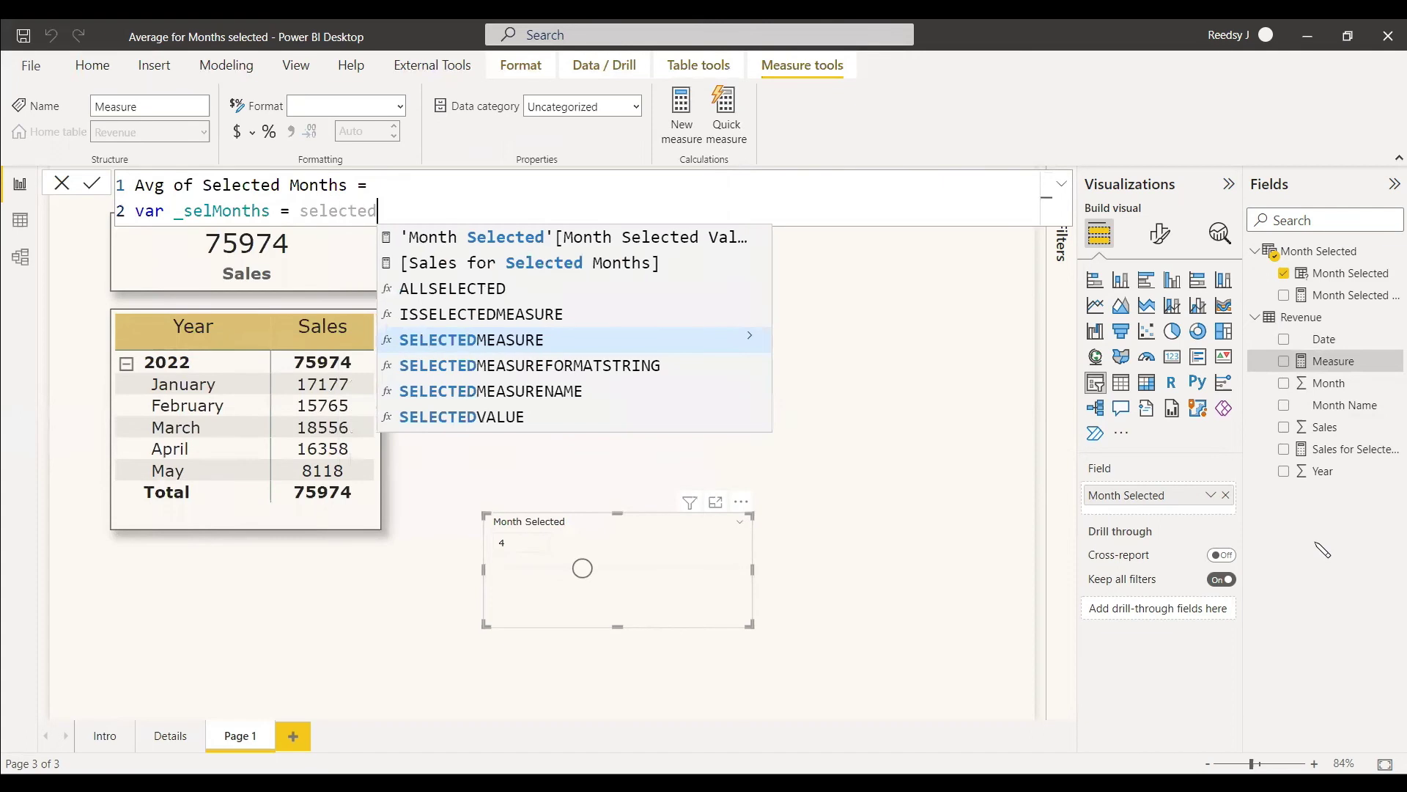
text(v)
key(Tab)
text(re)
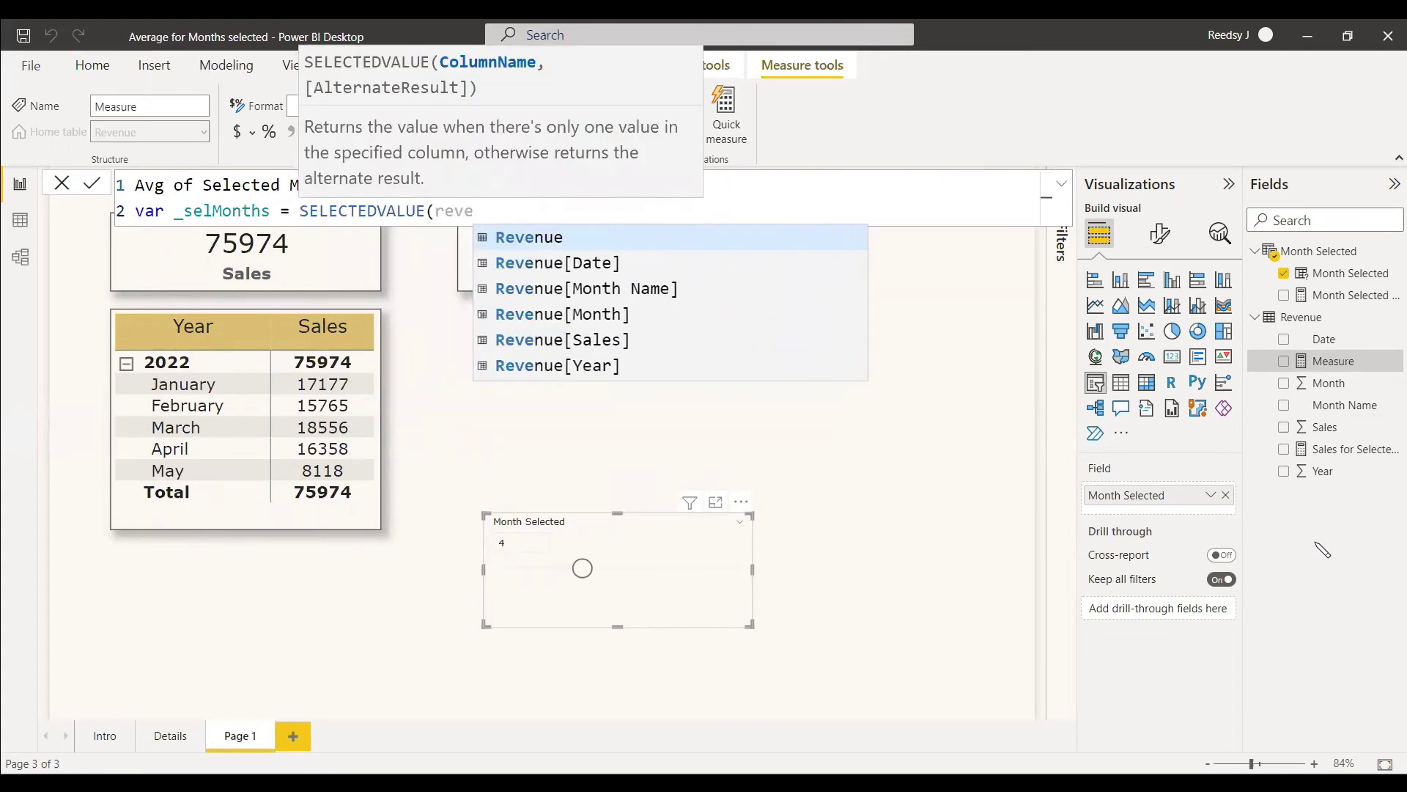
key(BackSpace)
key(BackSpace)
text(month)
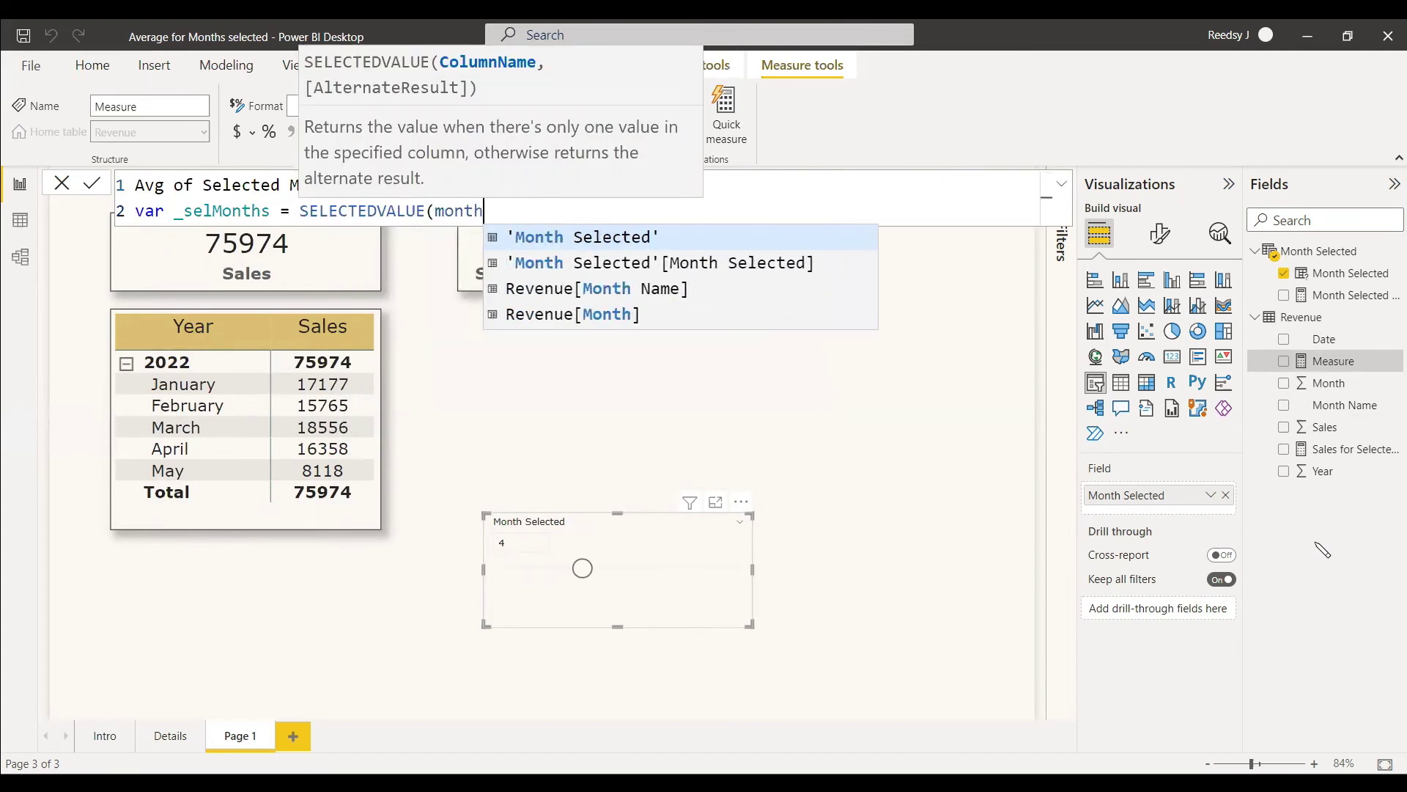
key(Down)
key(Tab)
text())
key(shift+Return)
Add var _salesofMonth = CALCULATE(SUM(Revenue[Sales]), DATESINPERIOD(Revenue[Date], MAX(Revenue[Date]), -_selMonths, MONTH)).
text(var )
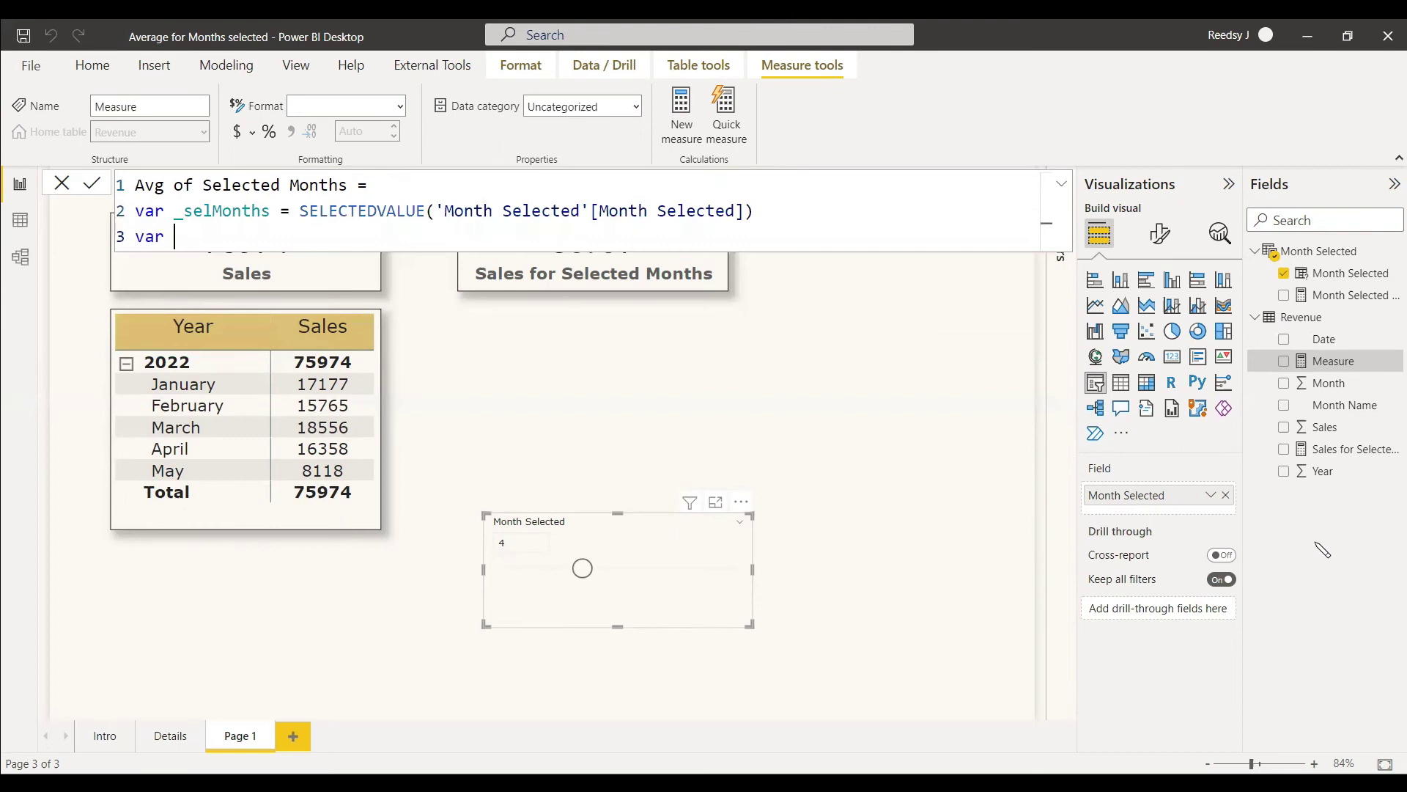
text(_salesofMonth = cal)
key(Tab)
text((SUM()
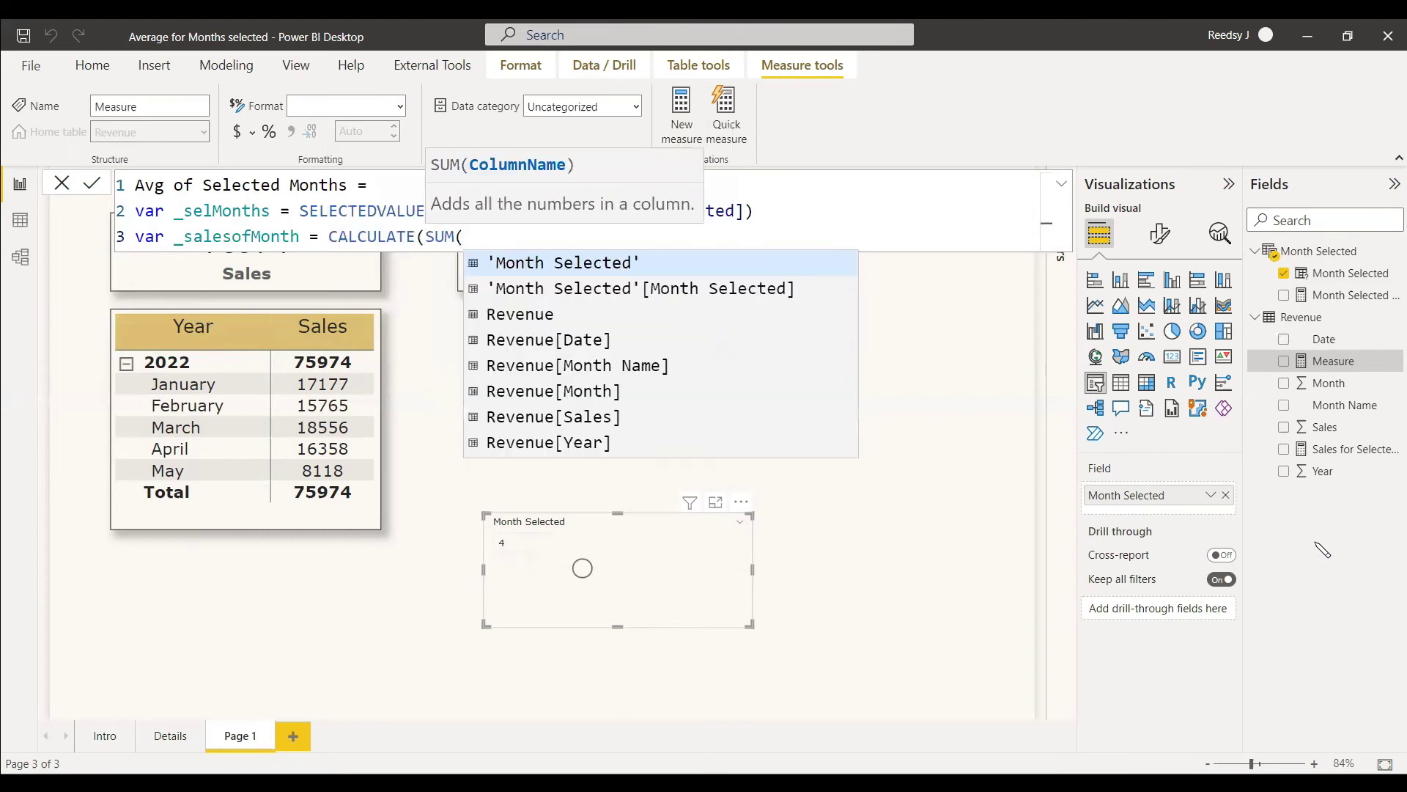
text(Revenue[Sales]), date)
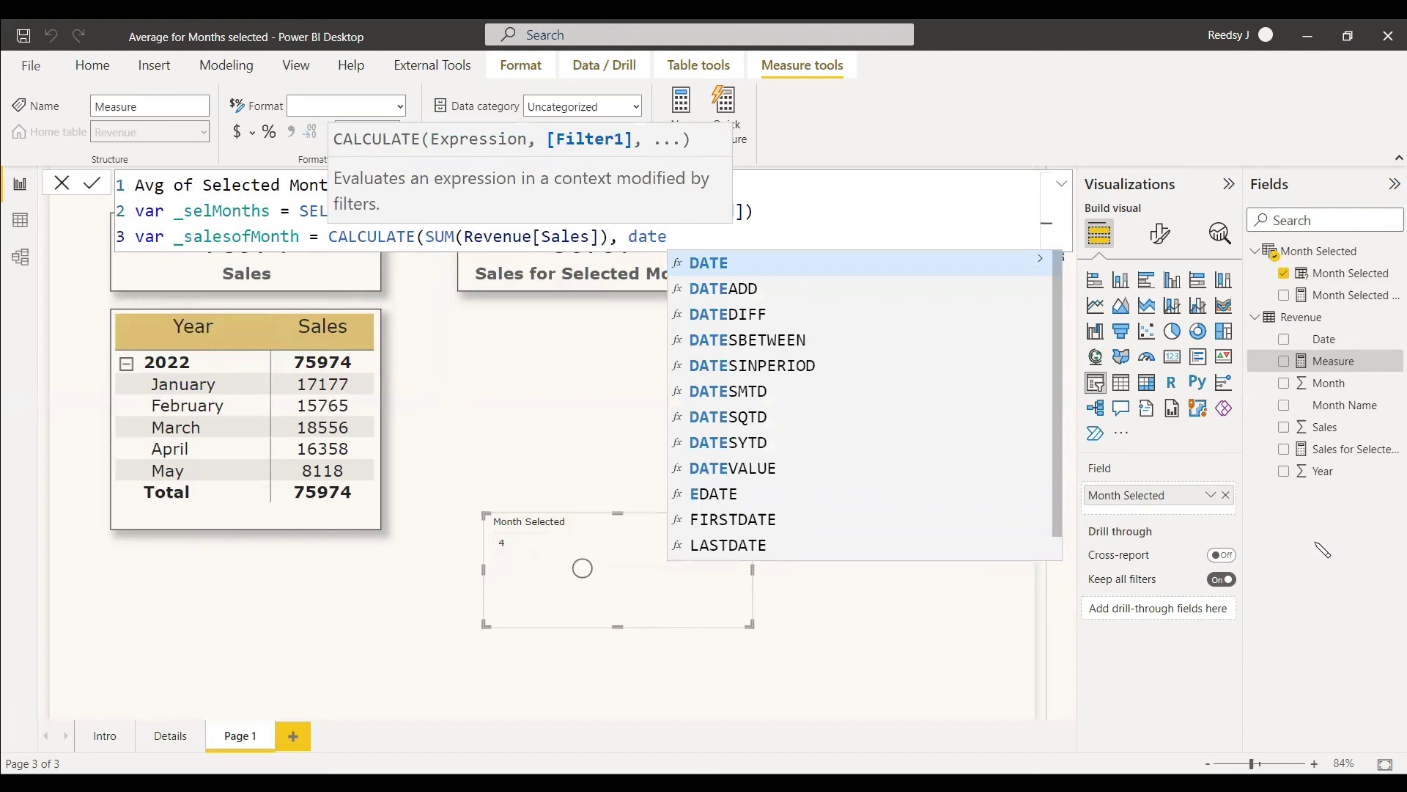
text(s)
key(Down)
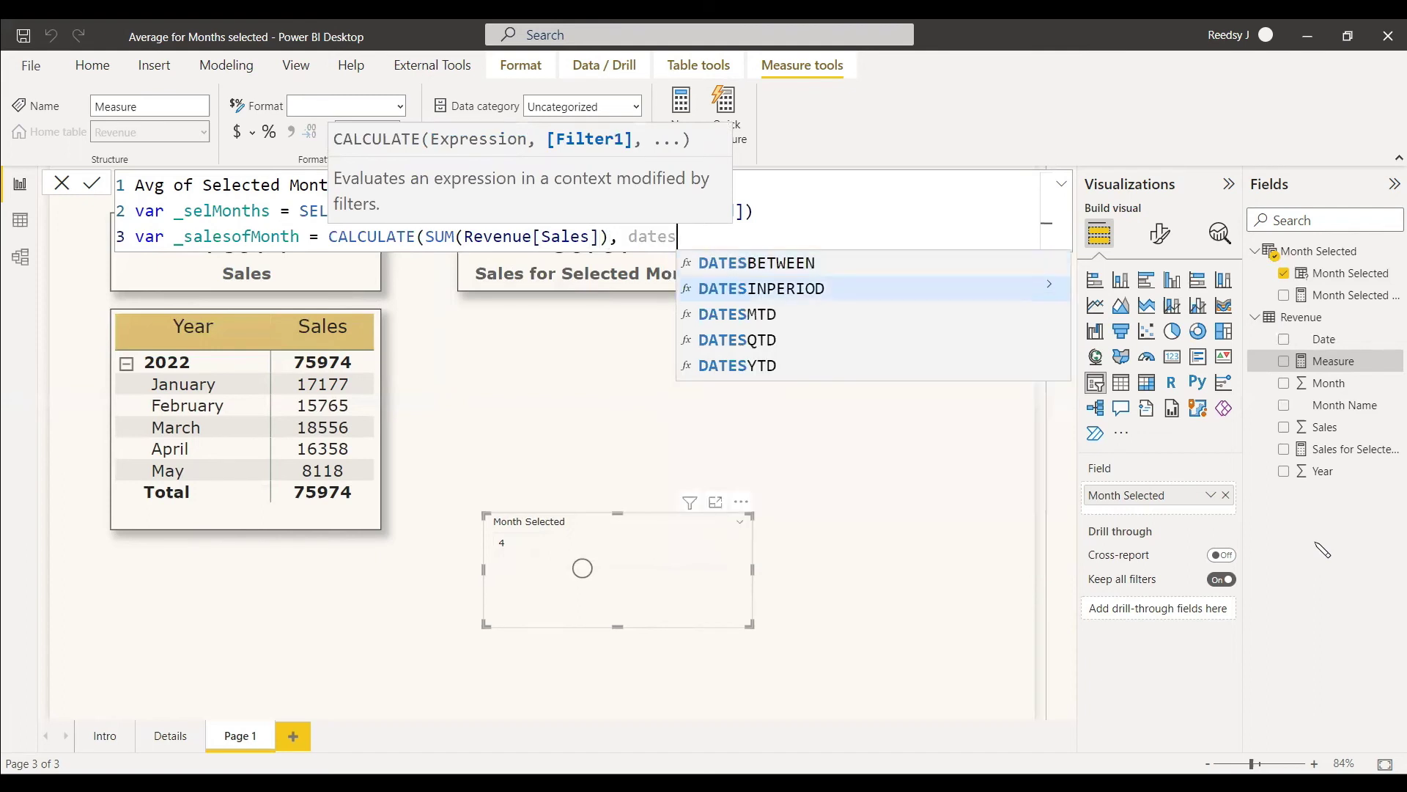
key(Tab)
text((reve)
key(Down)
key(Tab)
text(,ma)
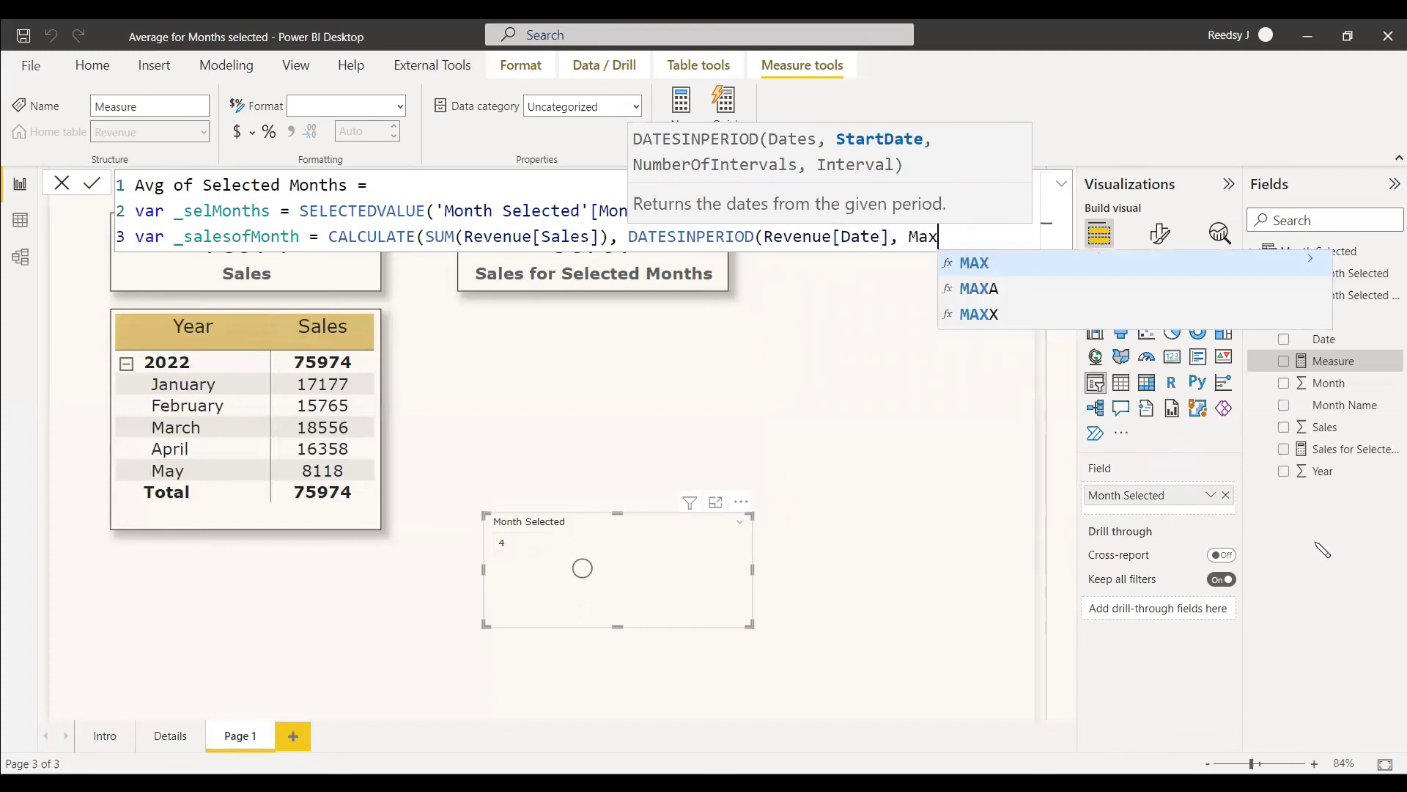
key(Tab)
text((Revenue[Date]), )
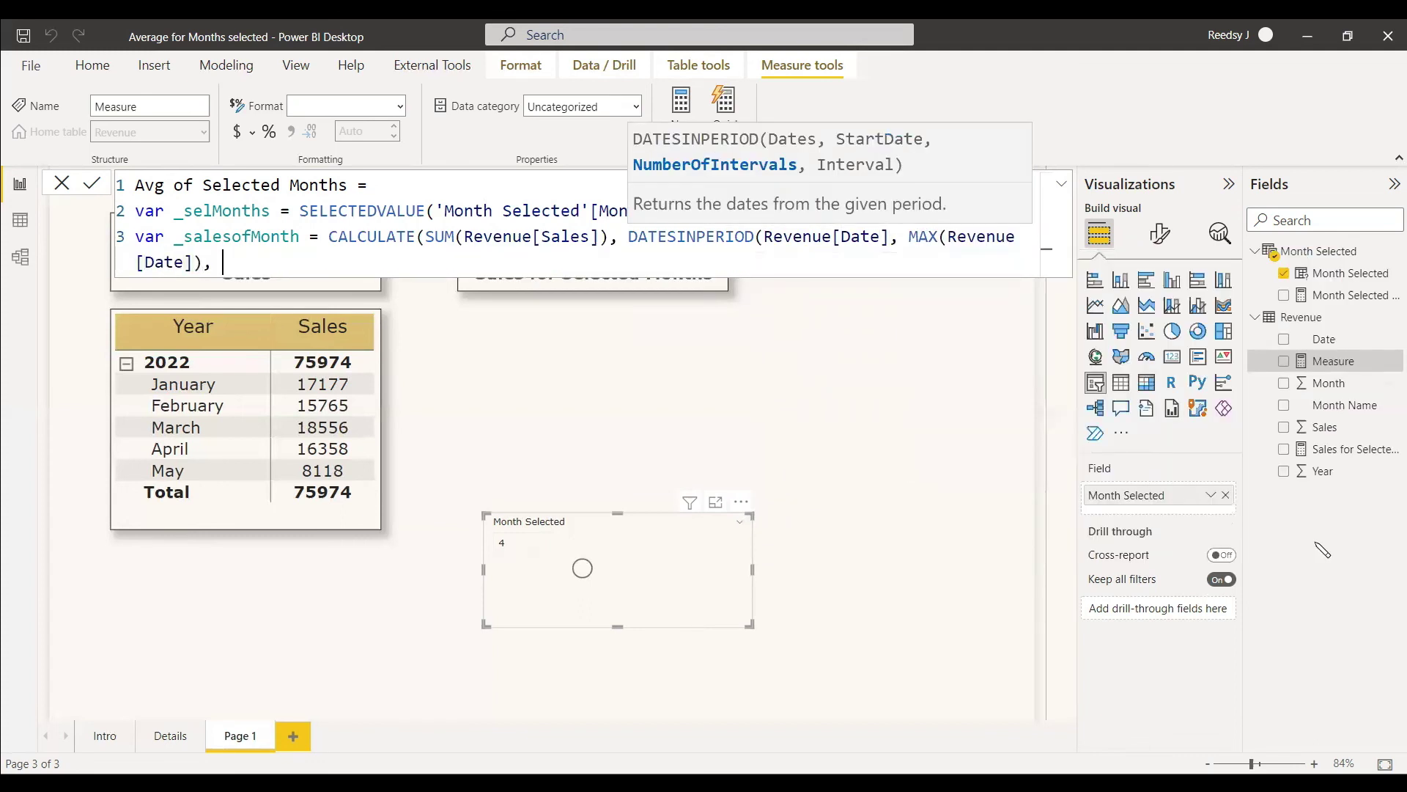
text(-_sel)
key(Tab)
text(, MONTH)))
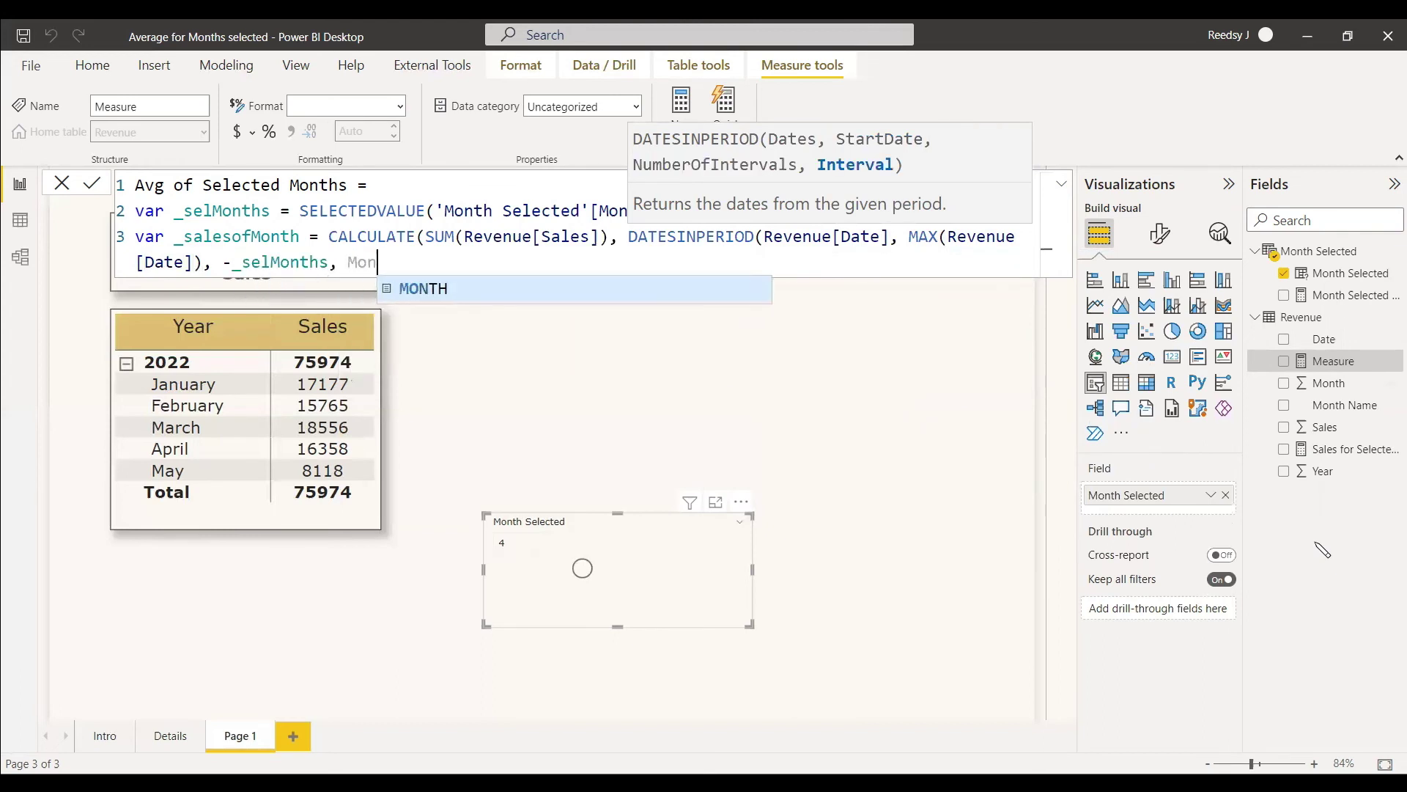
Finish with return DIVIDE(_salesofMonth,_selMonths,0) and commit the measure.
key(shift+Return)
text(return)
key(shift+Return)
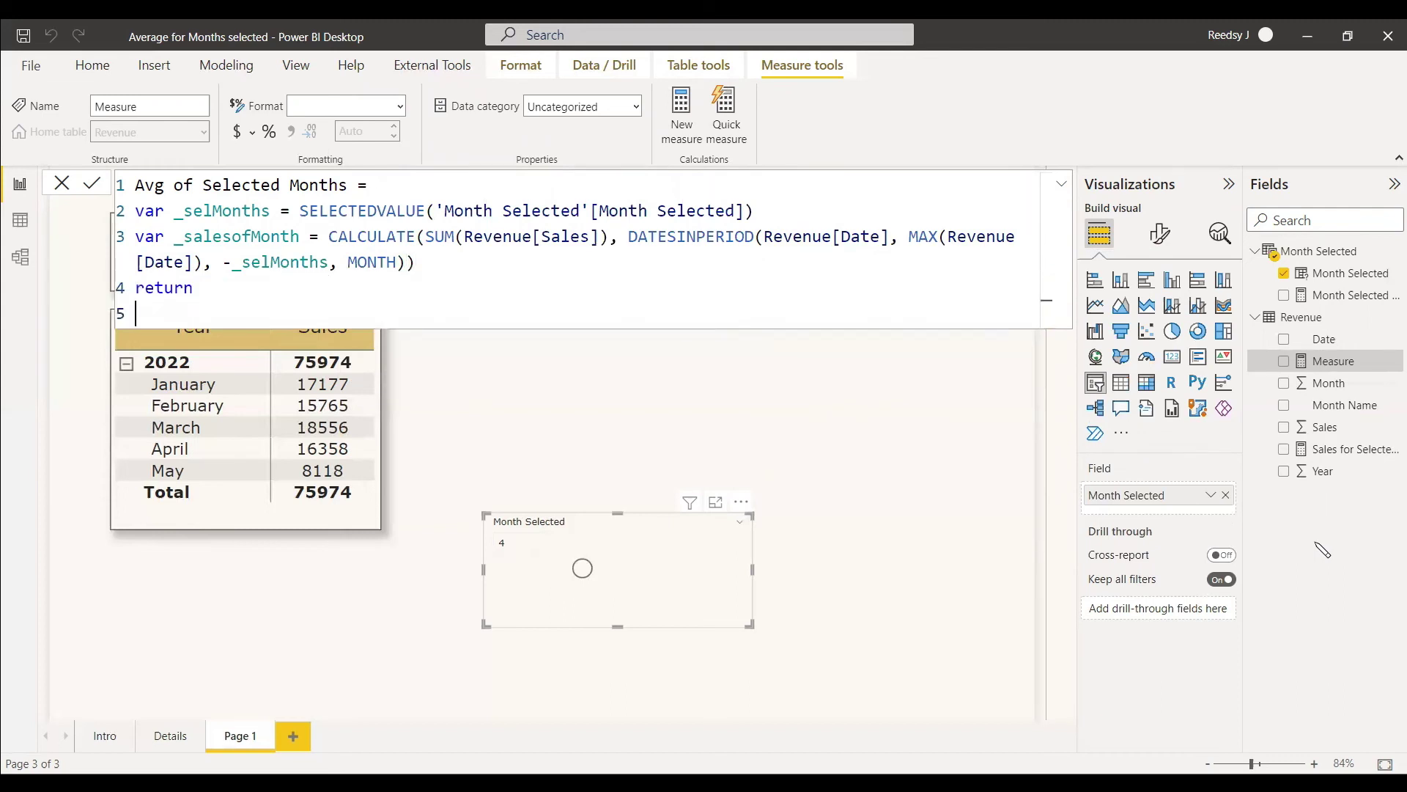
text(DIV)
key(Tab)
text(_sel)
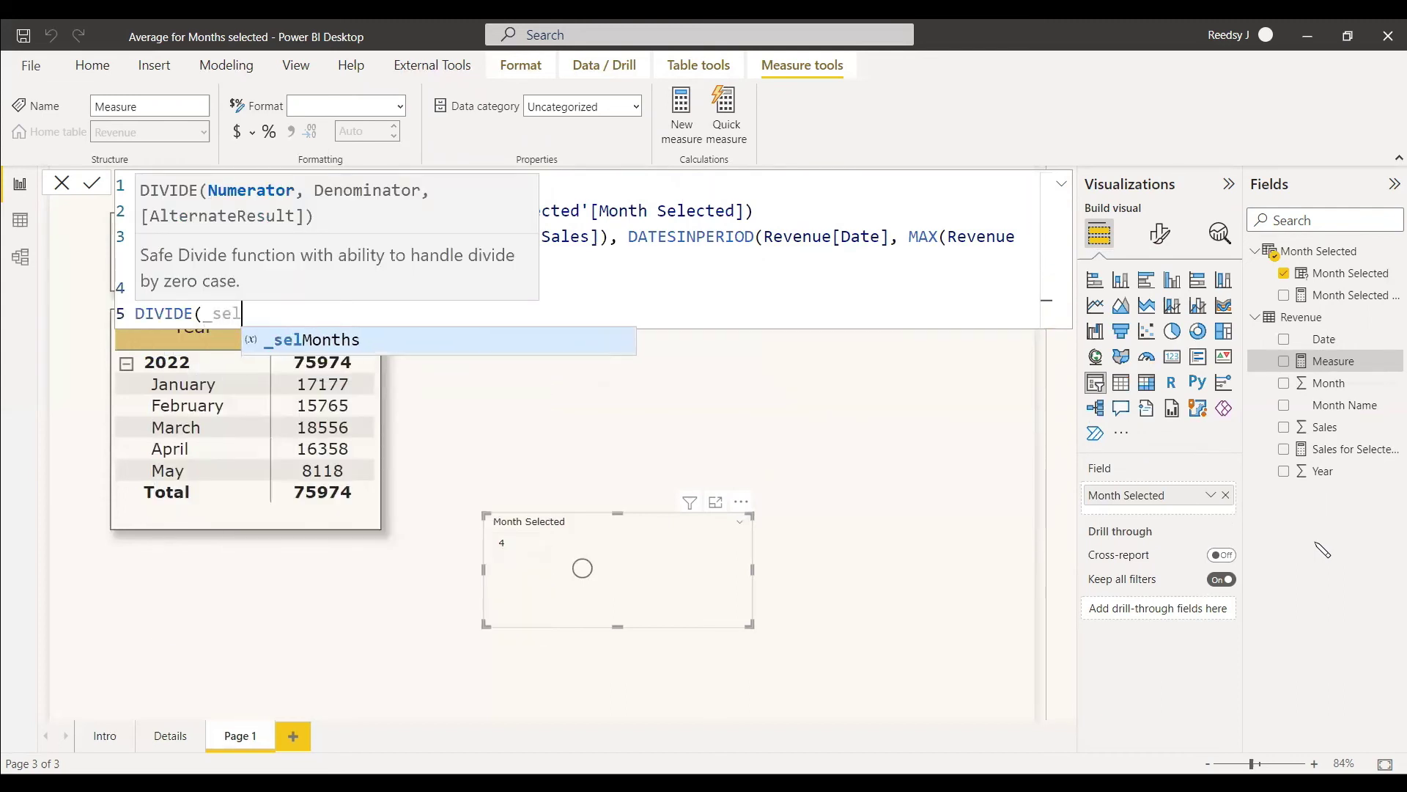
key(Tab)
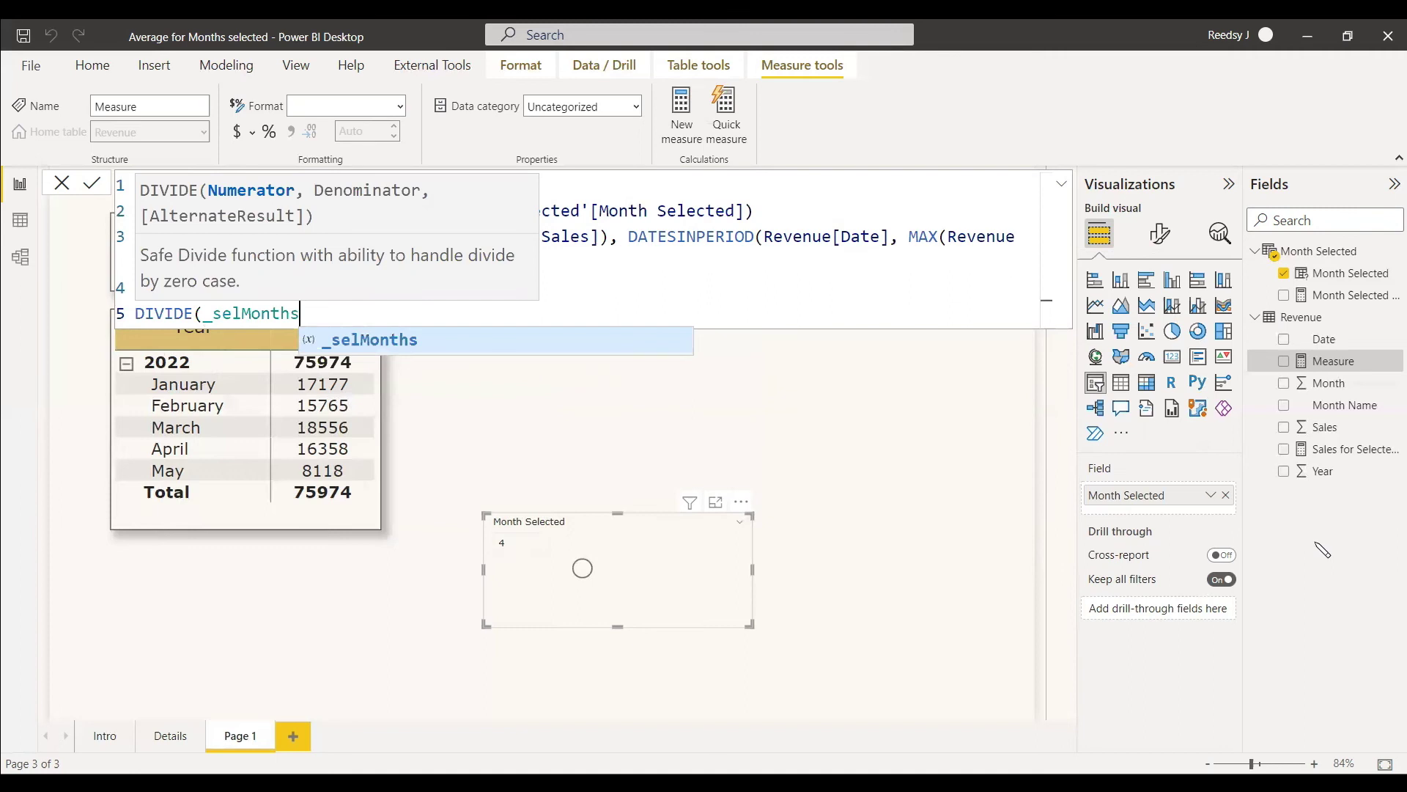
text(,)
key(BackSpace)
key(BackSpace)
key(BackSpace)
key(BackSpace)
key(BackSpace)
key(BackSpace)
key(BackSpace)
key(BackSpace)
key(BackSpace)
key(BackSpace)
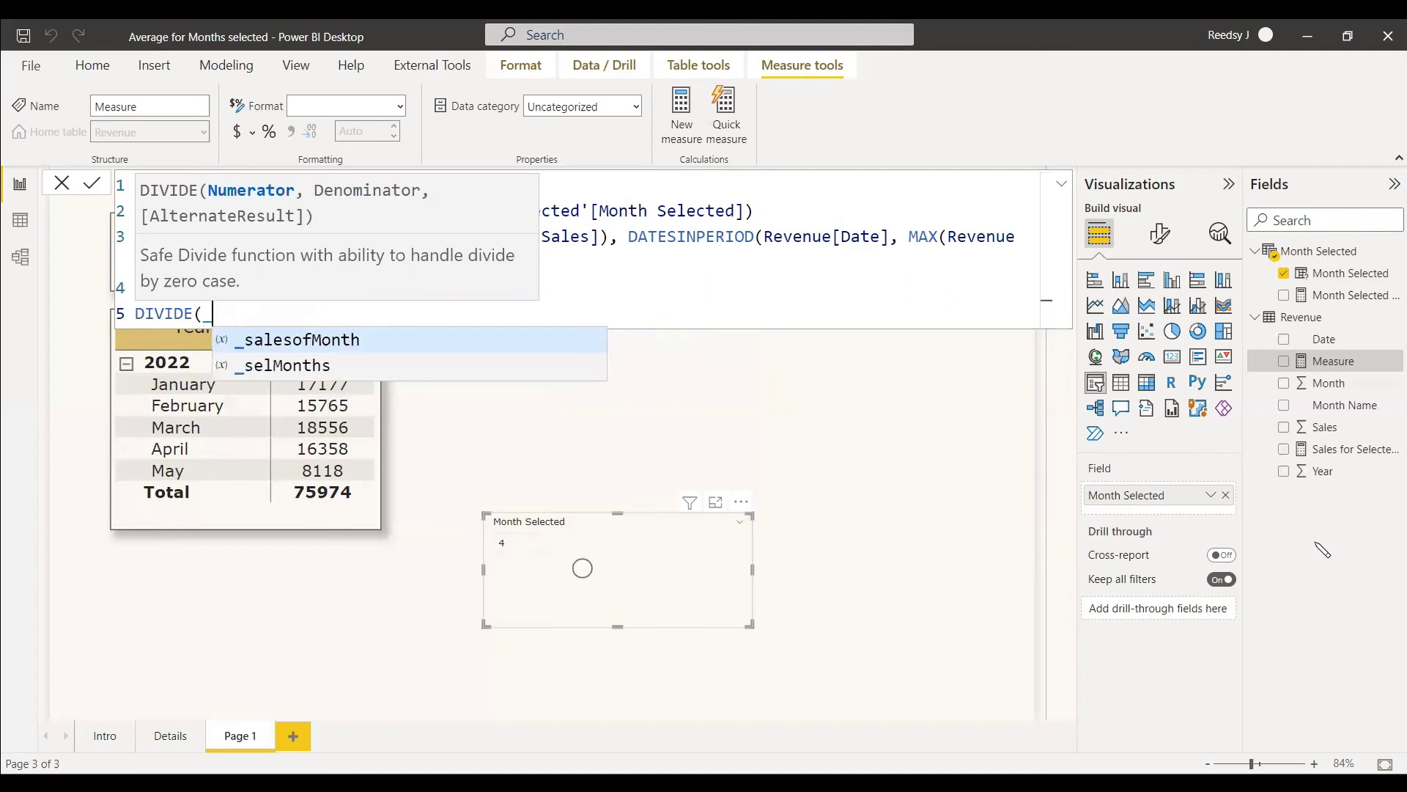
text(s)
key(Tab)
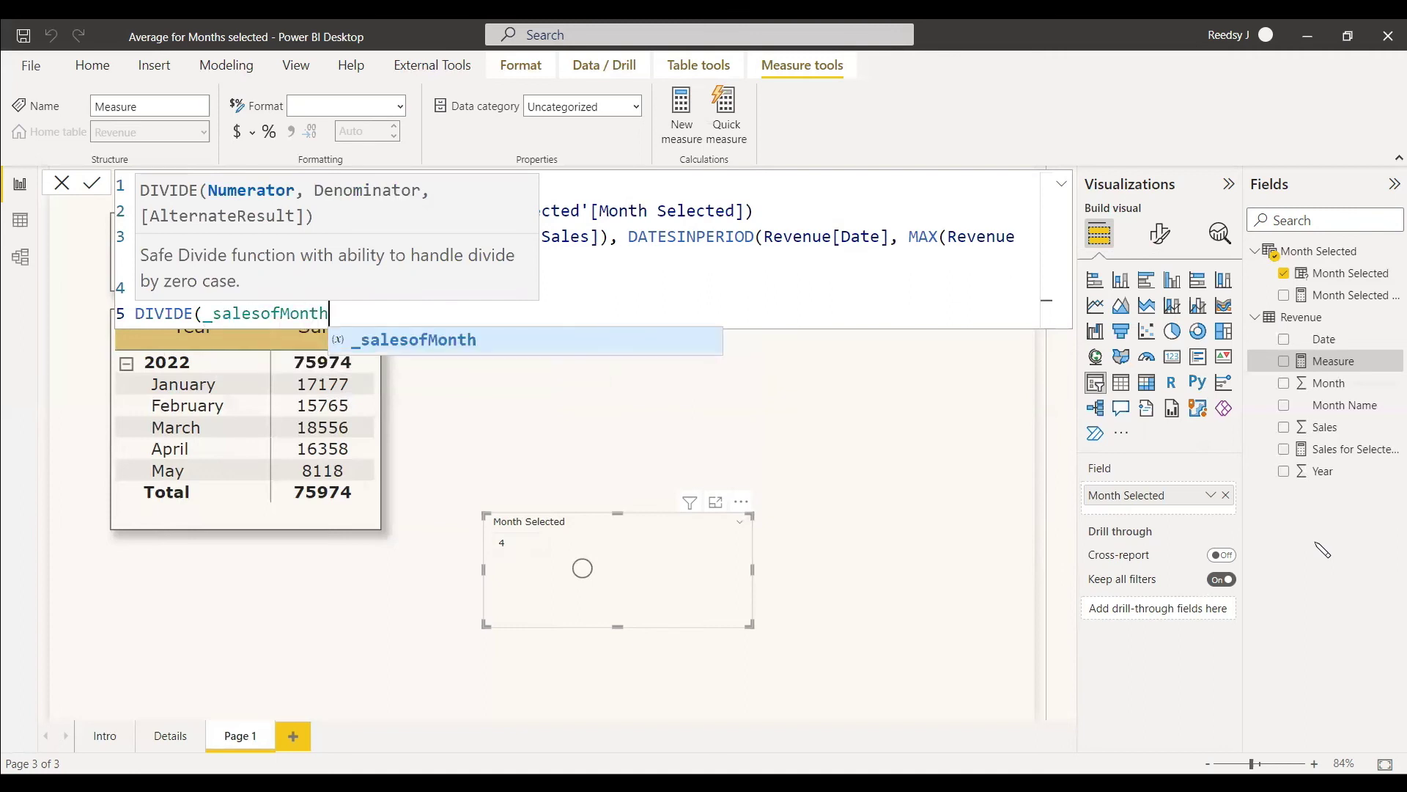
text(,)
text(_selMonths,)
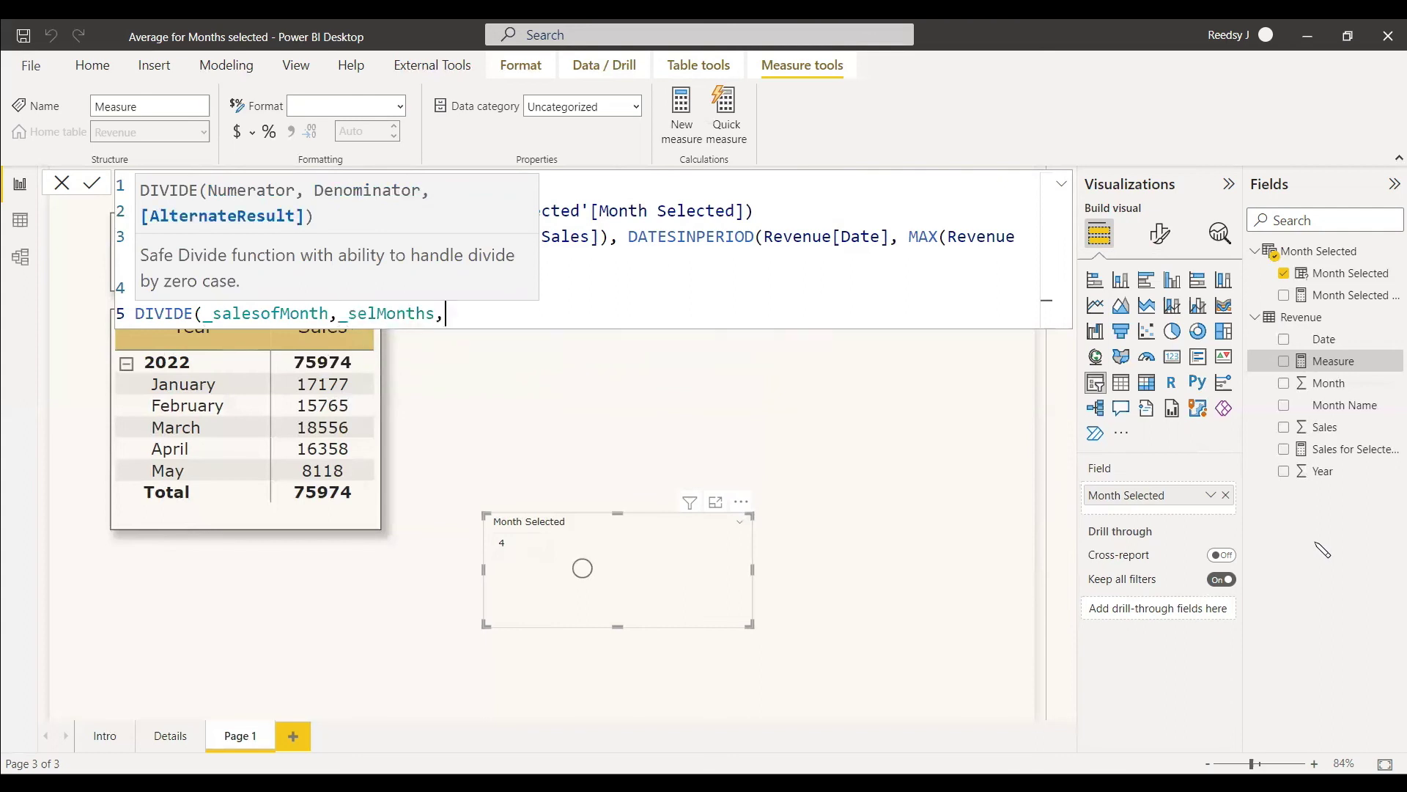
text(0))
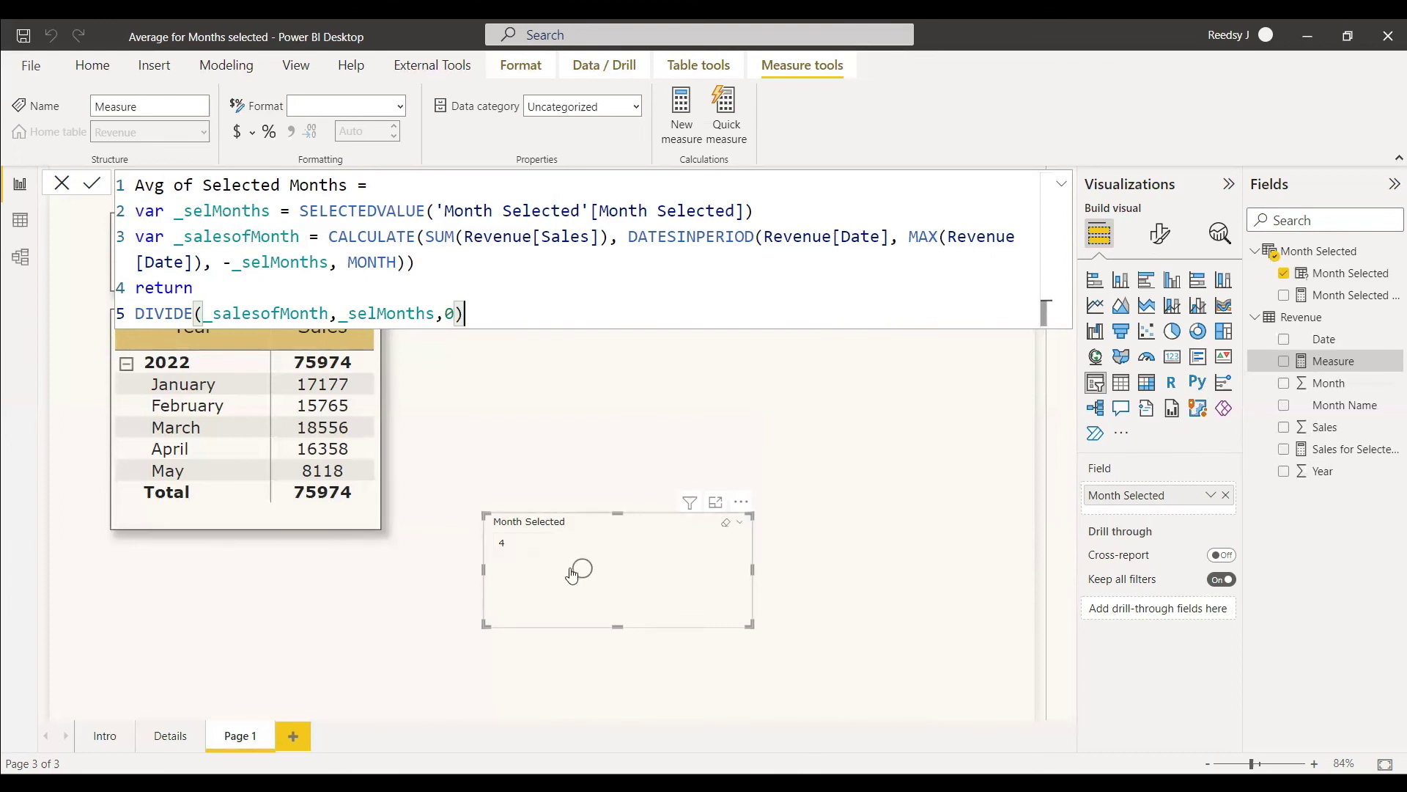
click(92, 185)
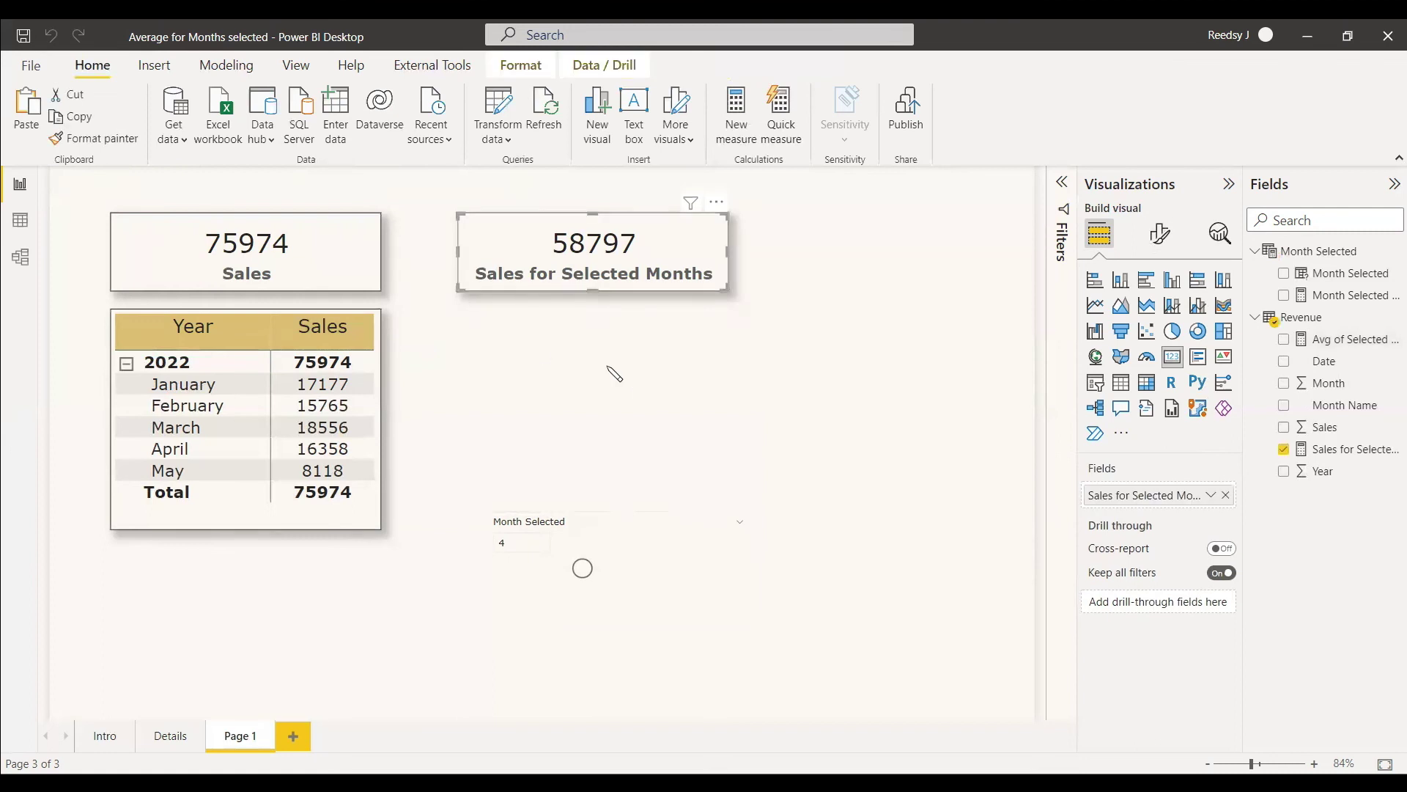
Duplicate the Sales for Selected Months card below it showing Avg of Selected Months, then lower the month count.
key(ctrl+c)
key(ctrl+v)
drag(1202, 498, 1295, 326)
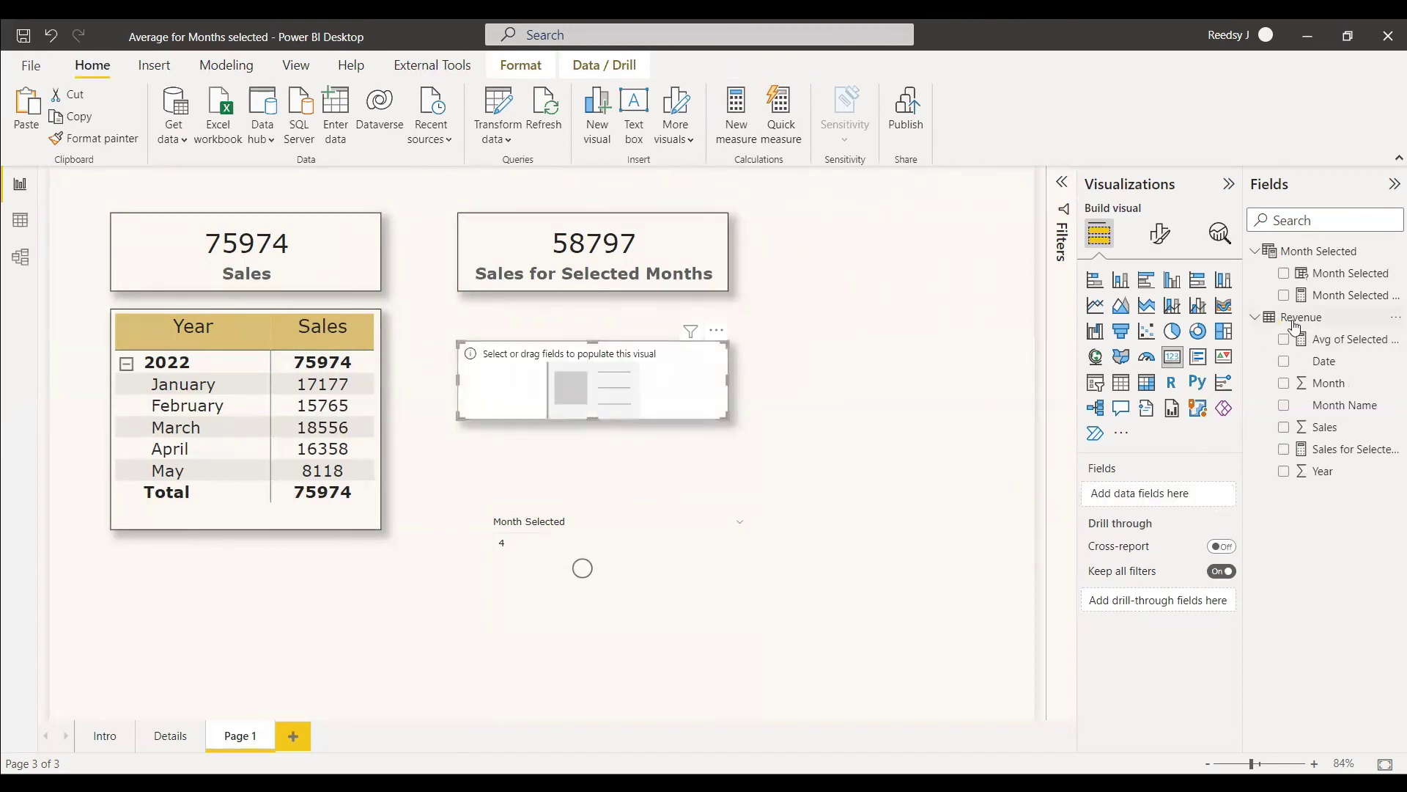
click(1284, 339)
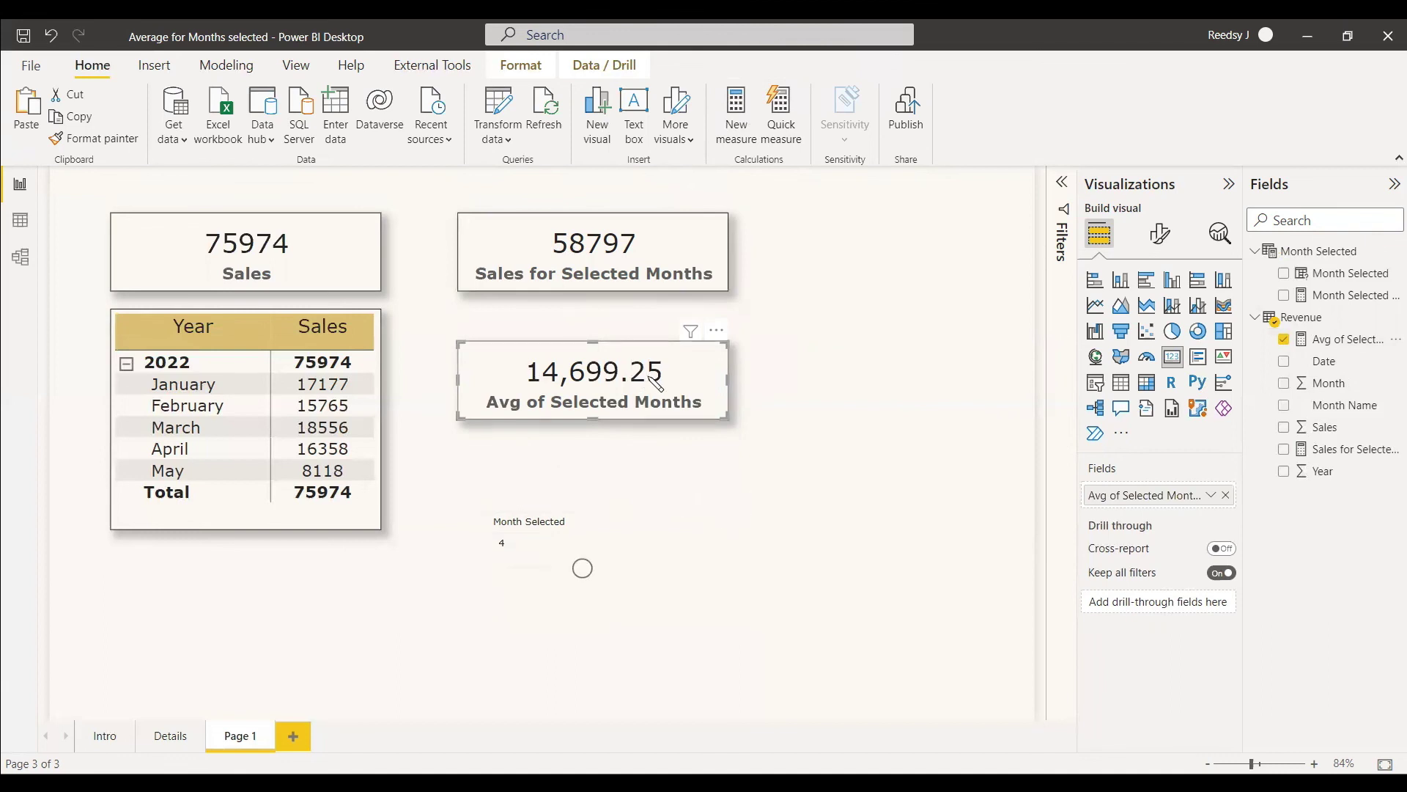
drag(581, 572, 559, 579)
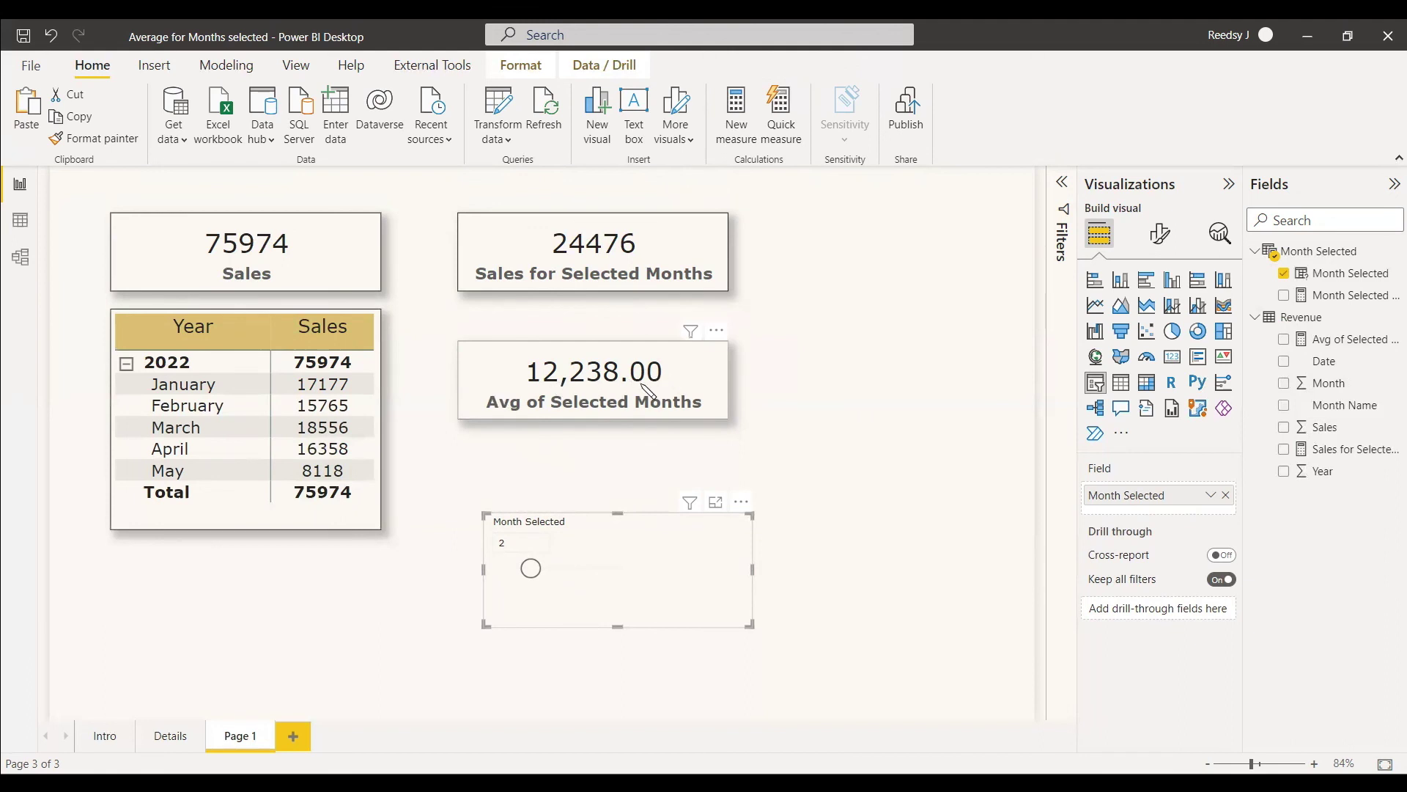
Try month counts of 1, 3, 7, 4, 3 and 2 on the Month Selected slicer.
drag(530, 568, 505, 568)
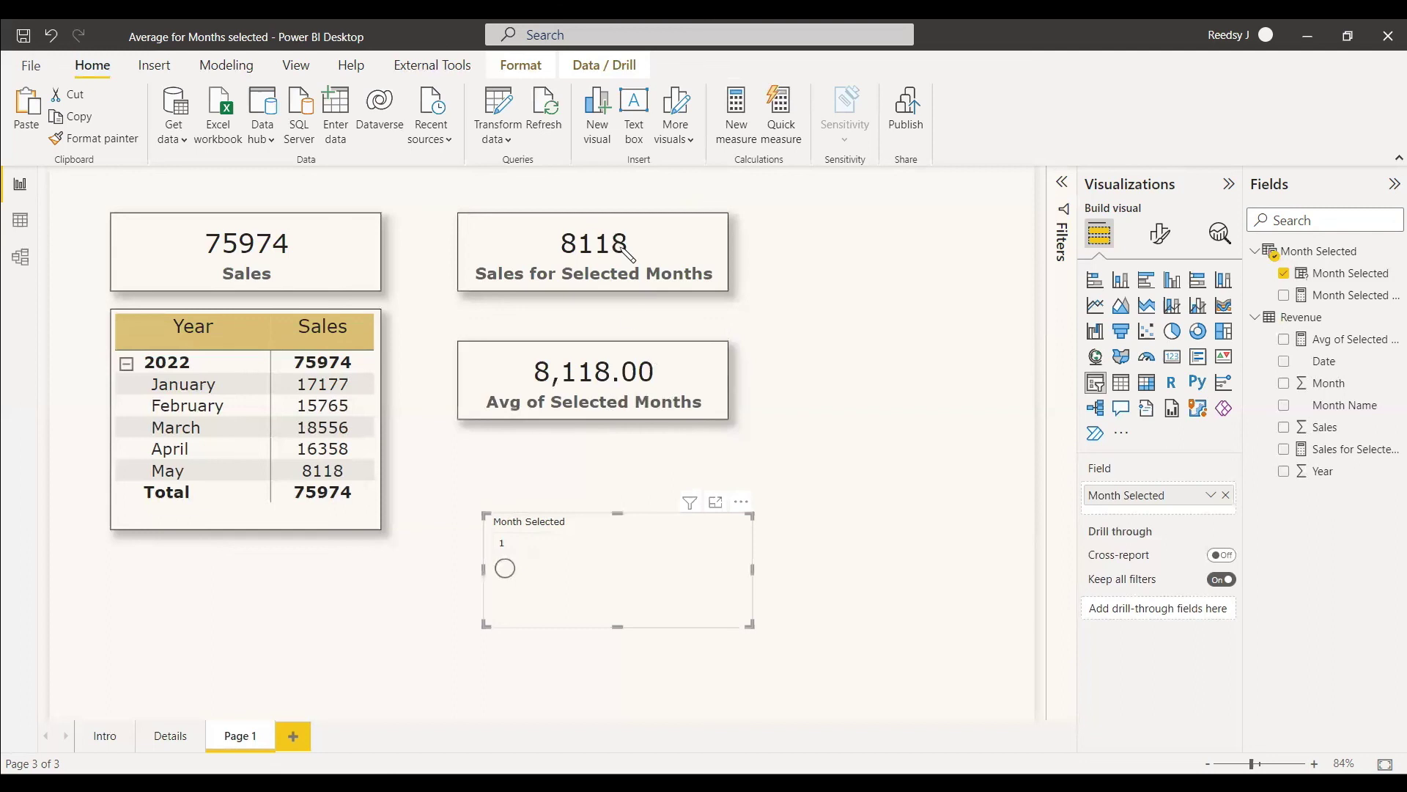
drag(505, 568, 554, 575)
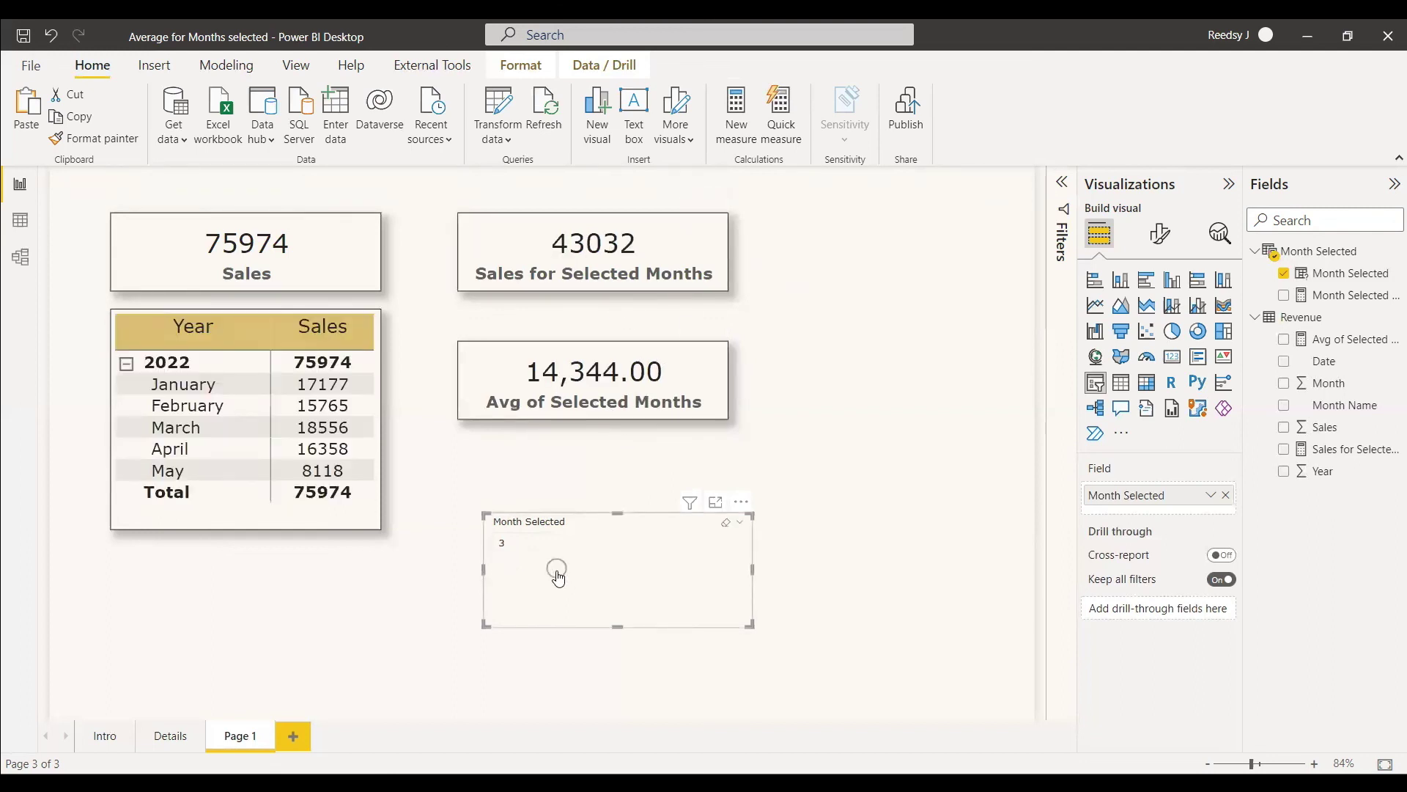
click(498, 544)
drag(559, 575, 657, 579)
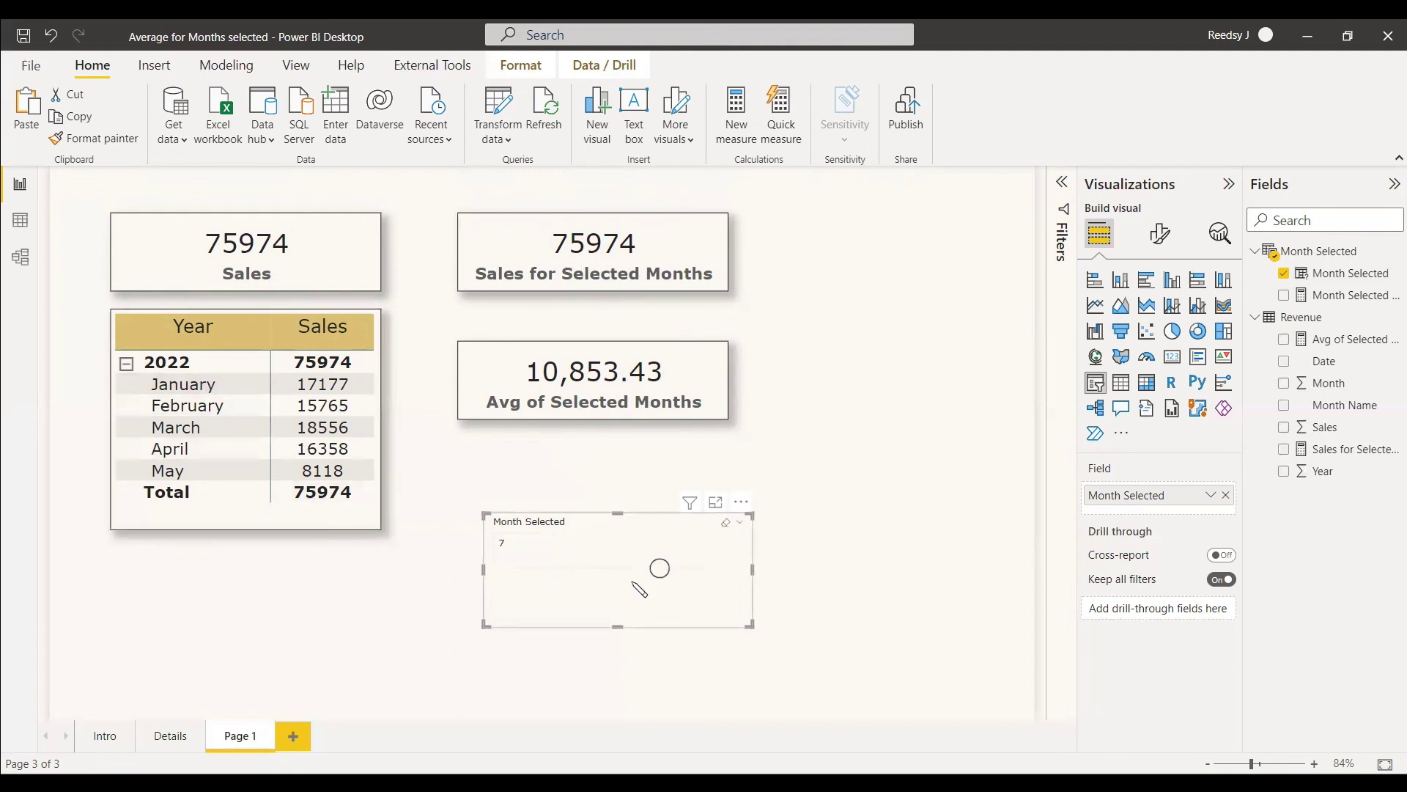
drag(662, 581, 584, 584)
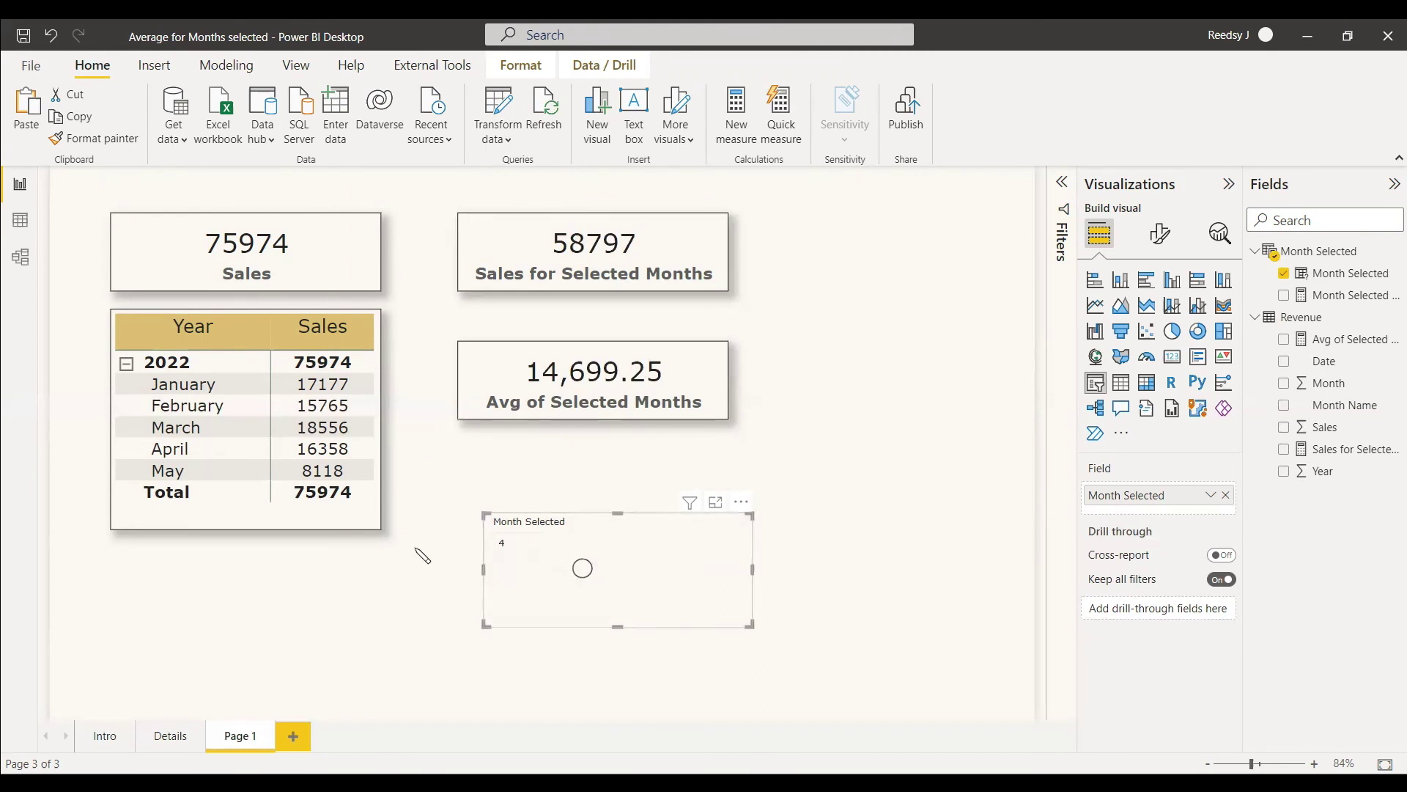
drag(584, 581, 561, 580)
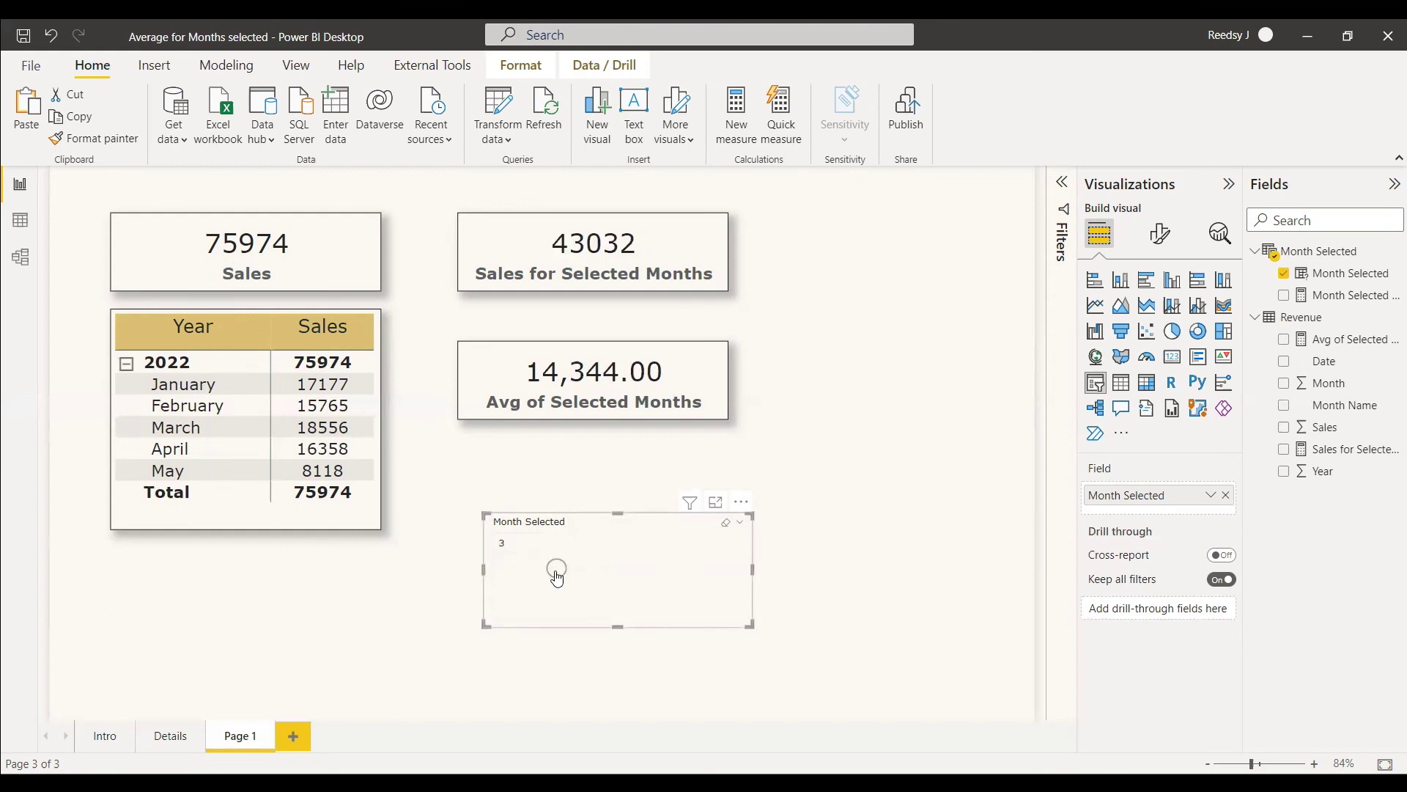
drag(557, 576, 505, 581)
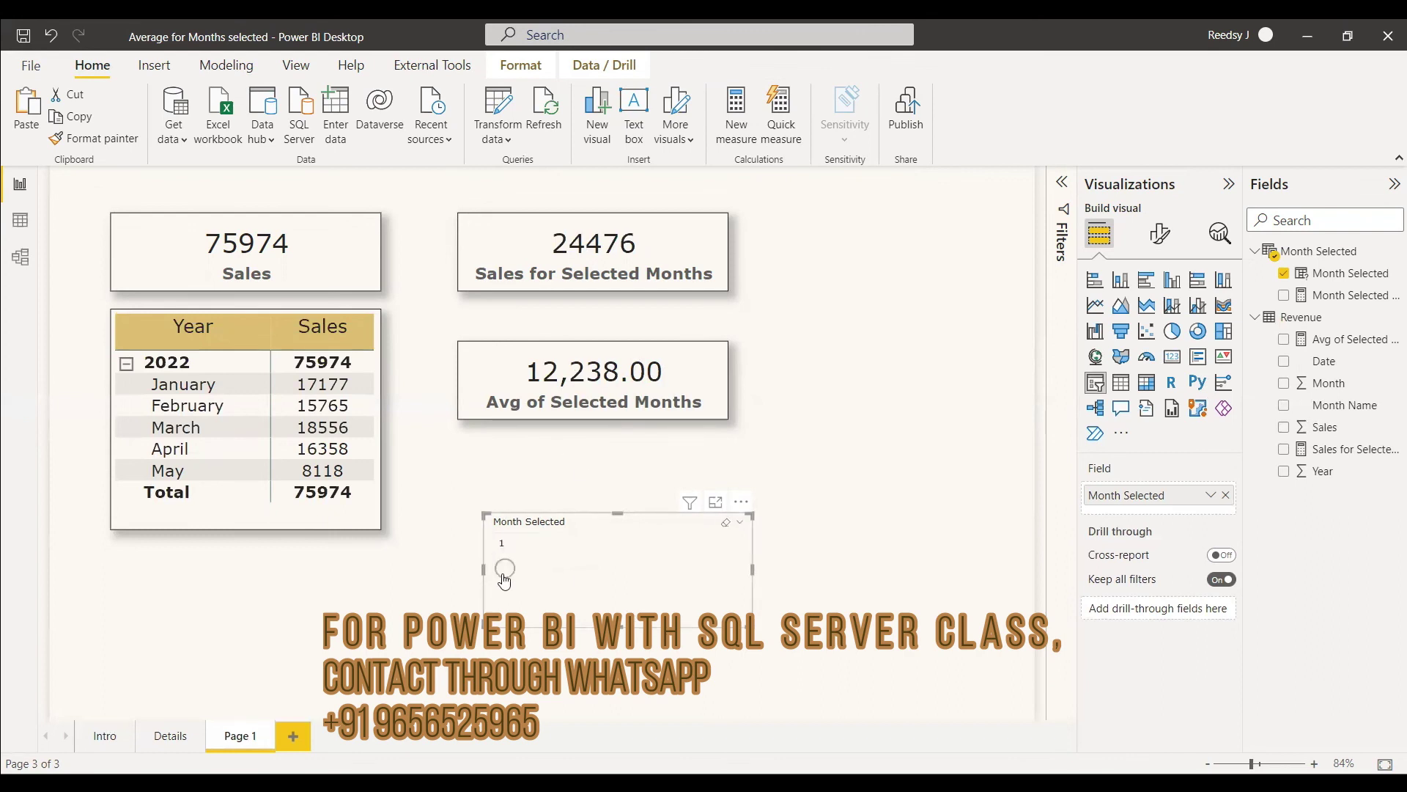